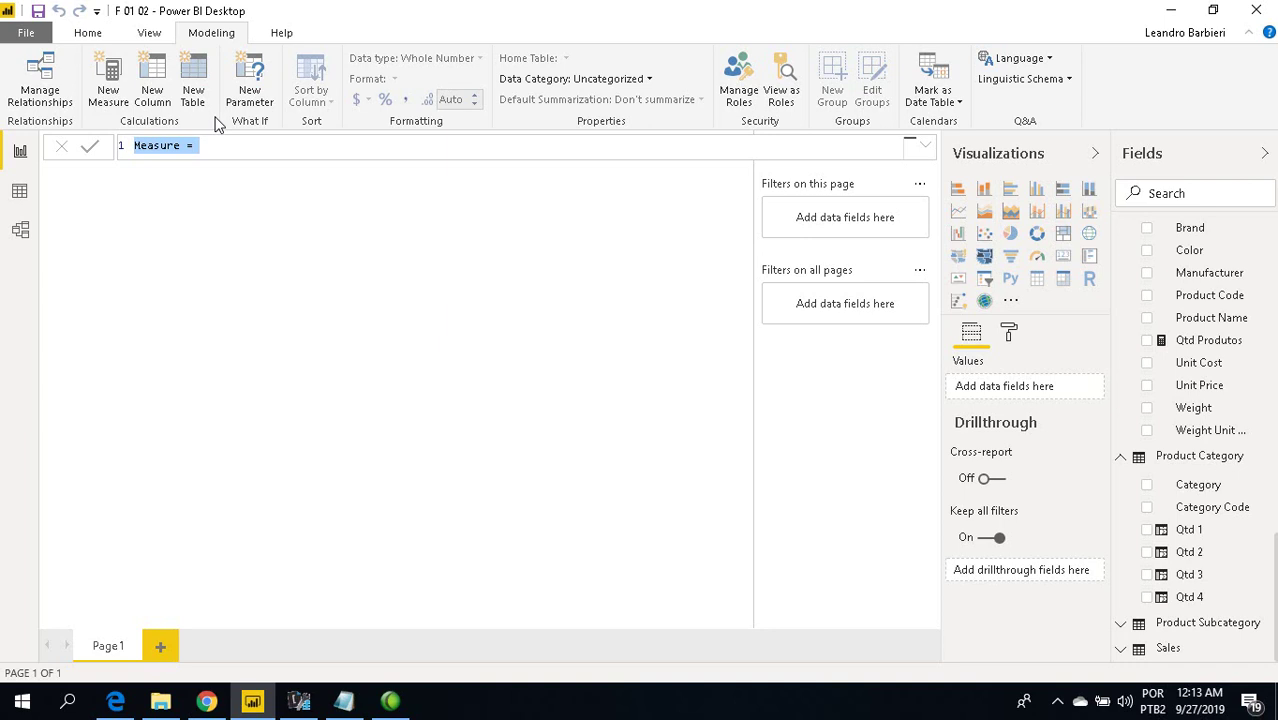
- Name the new measure Qtd and begin its formula with SUMX over the Sales table, using Sales[Quantity] in the expression
text(Qtd)
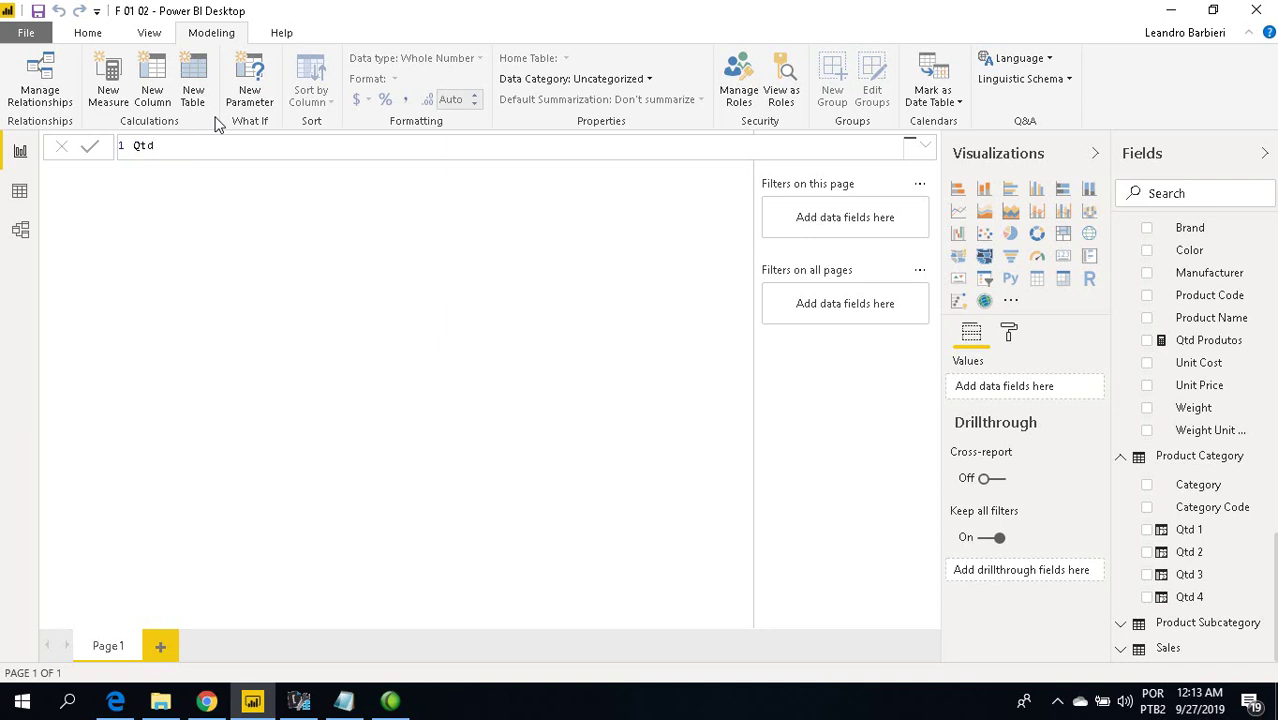
text( = SUM()
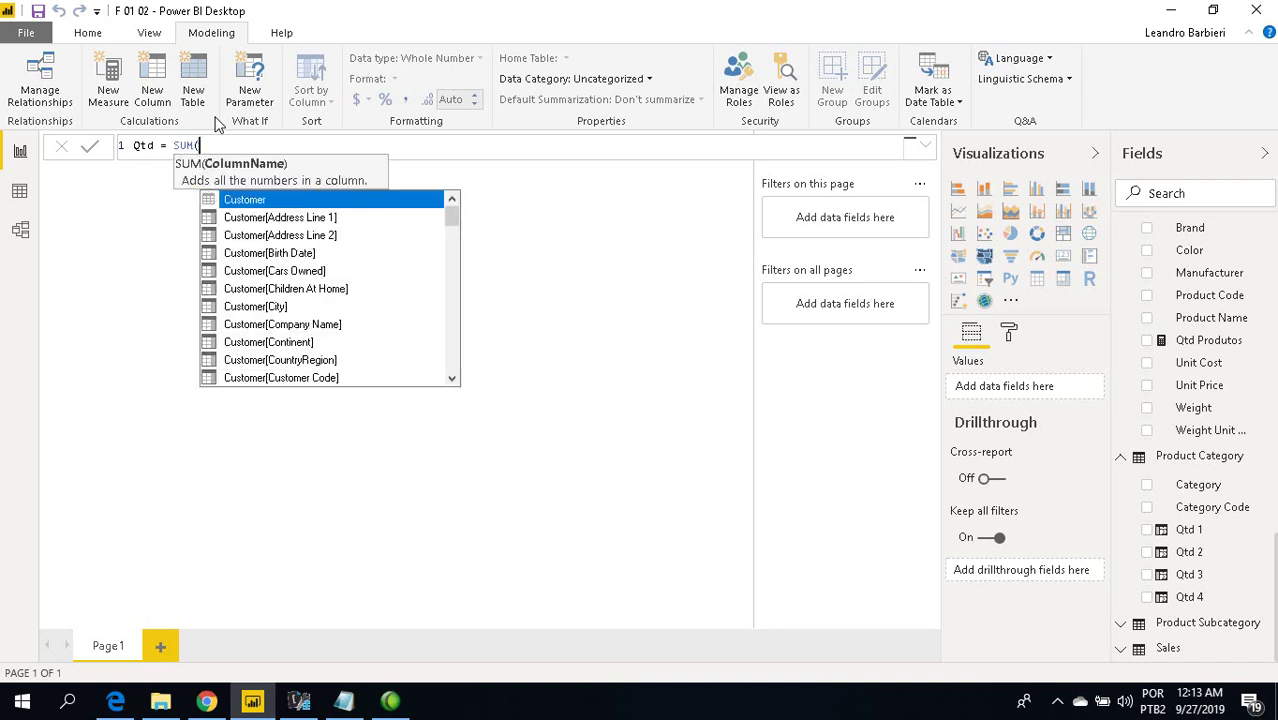
key(BackSpace)
text(XSal)
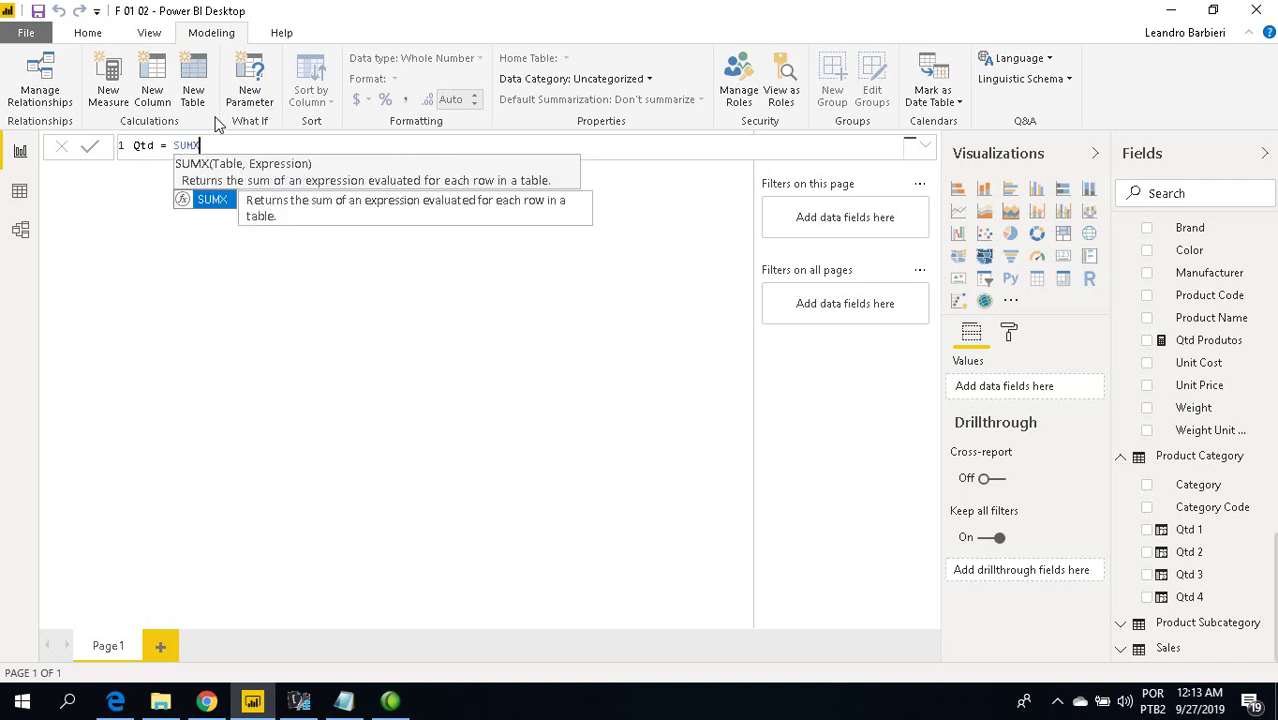
key(BackSpace)
key(BackSpace)
key(BackSpace)
text((Sales)
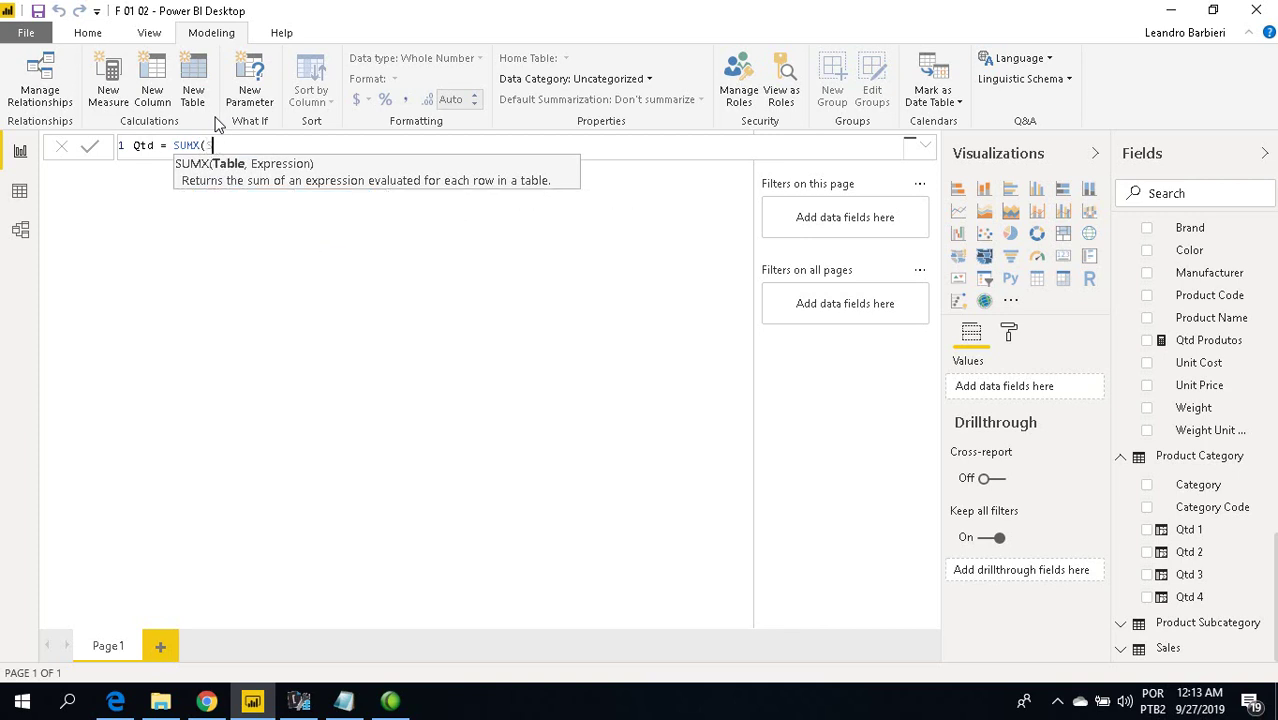
text(, Qua)
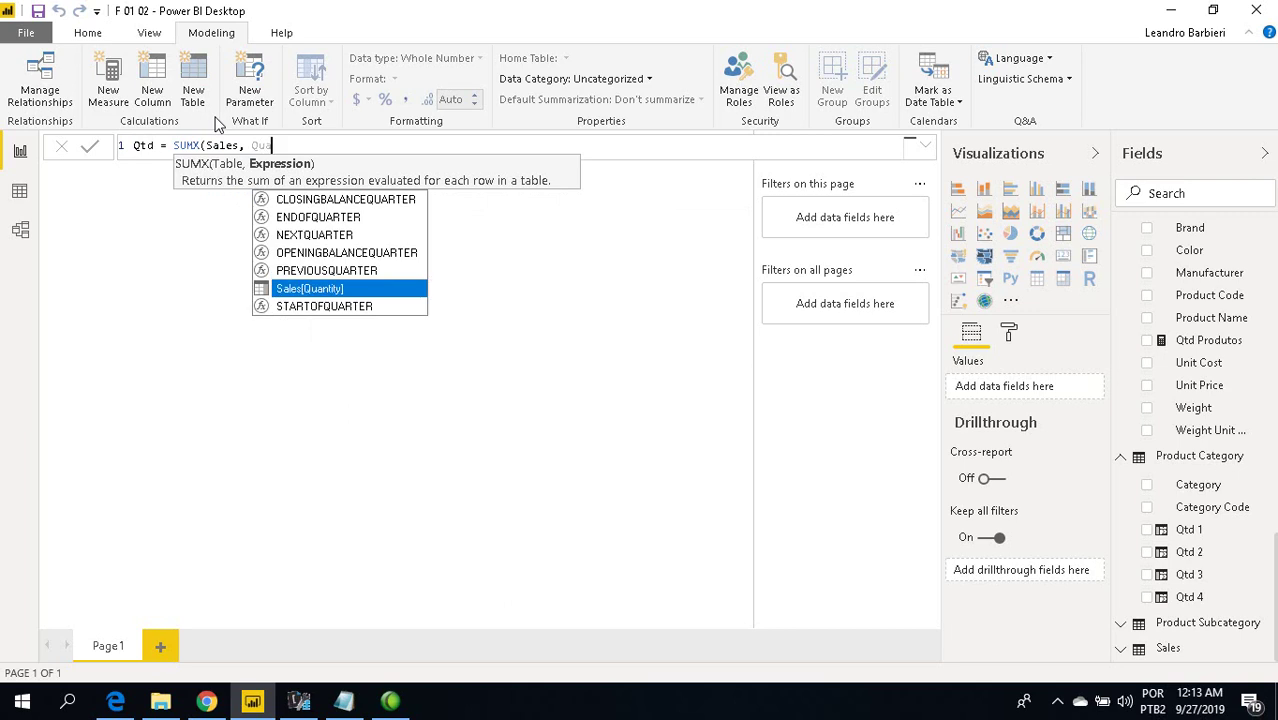
key(Tab)
- Multiply the quantity by Sales[Unit Price], close the SUMX function and commit the measure
text(*)
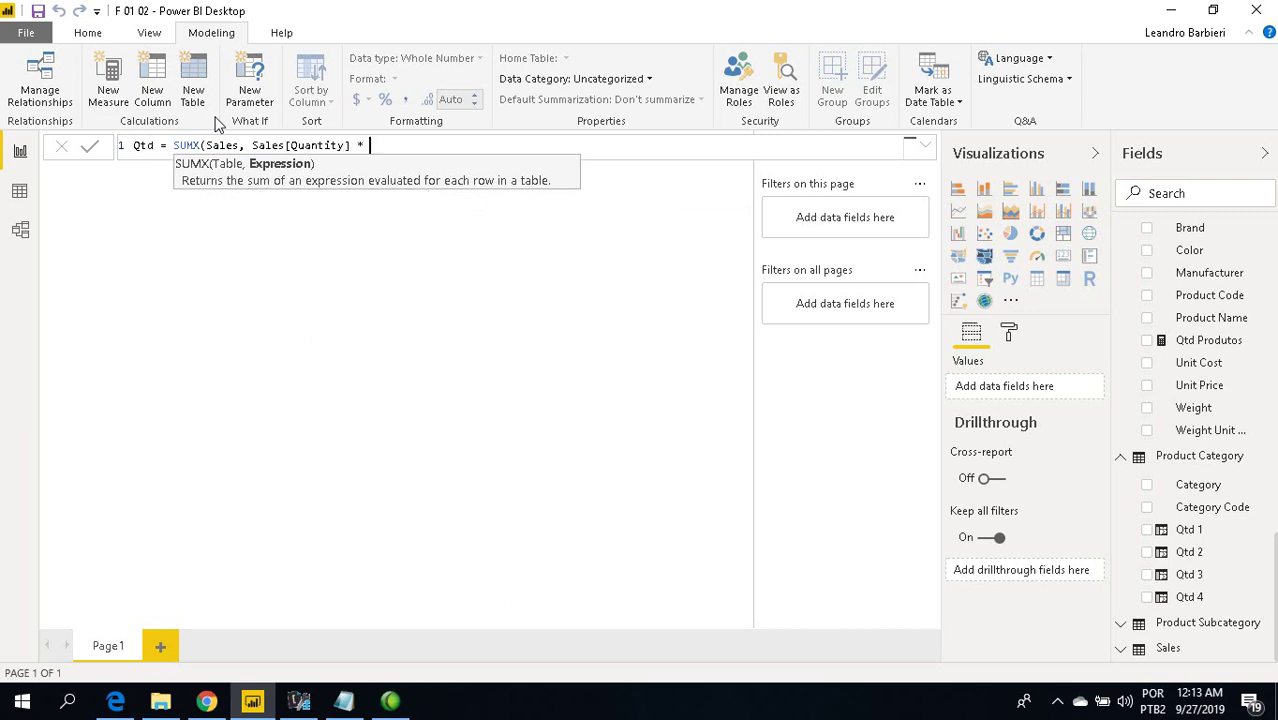
text( Pro)
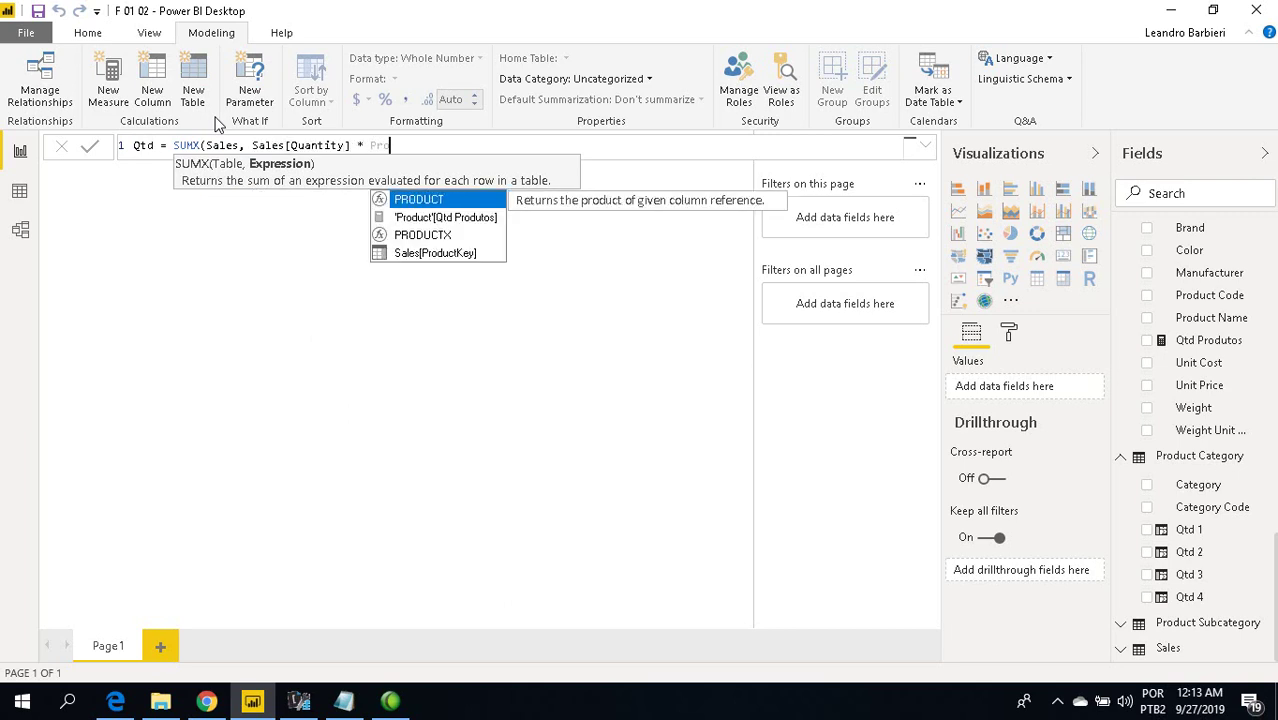
key(BackSpace)
text(S)
key(BackSpace)
text(ice)
key(Down)
key(Tab)
text())
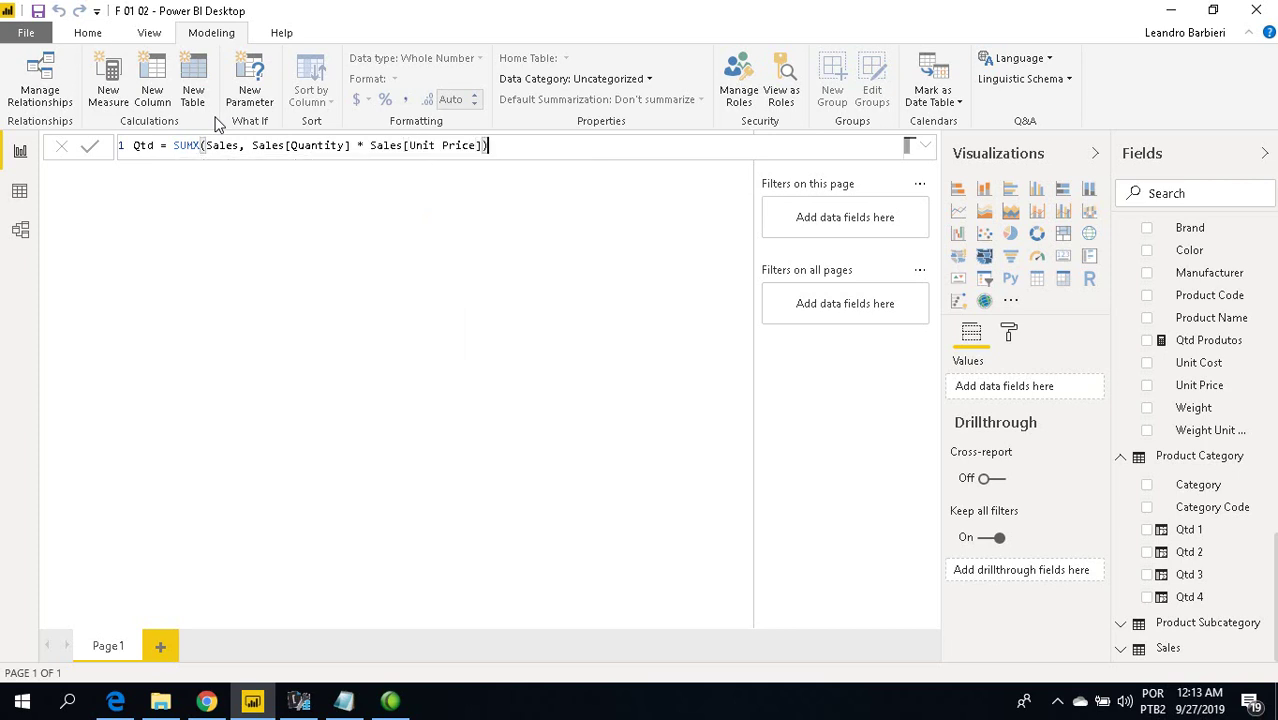
key(Return)
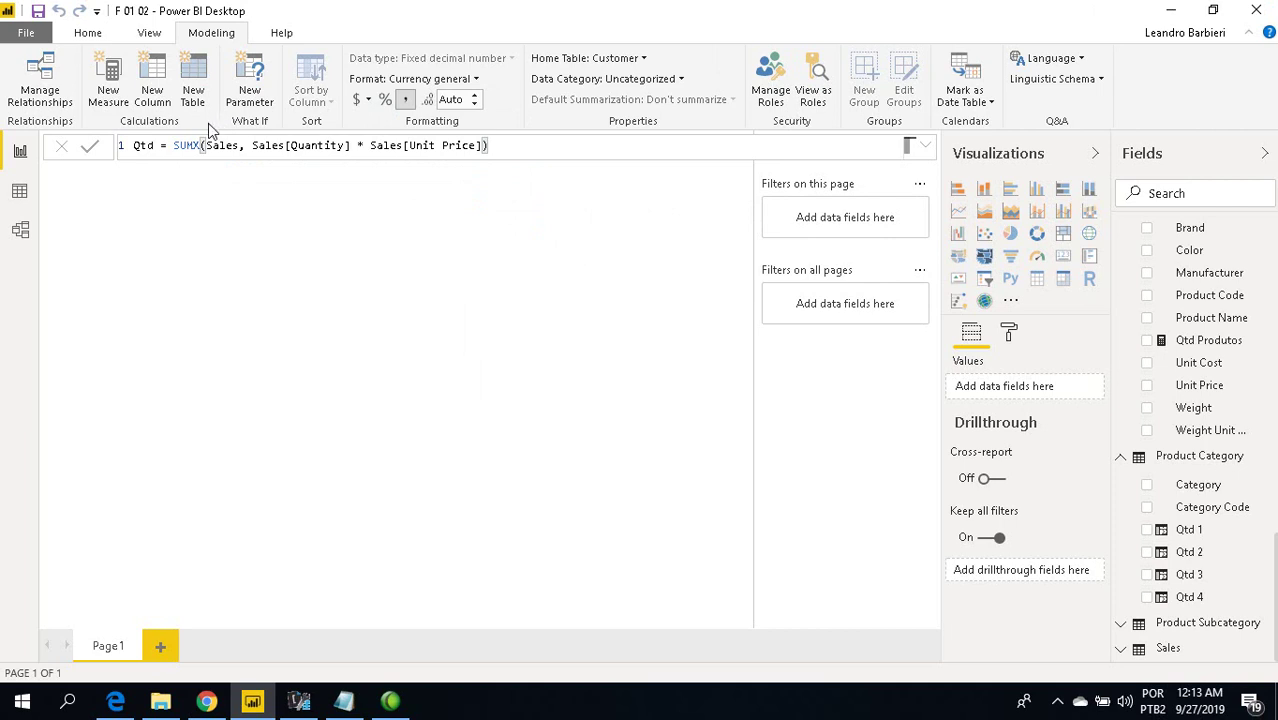
- Open an IF function on its own line before the SUMX expression, moving SUMX to the line below
double_click(176, 150)
click(175, 150)
key(shift+Return)
text(IF)
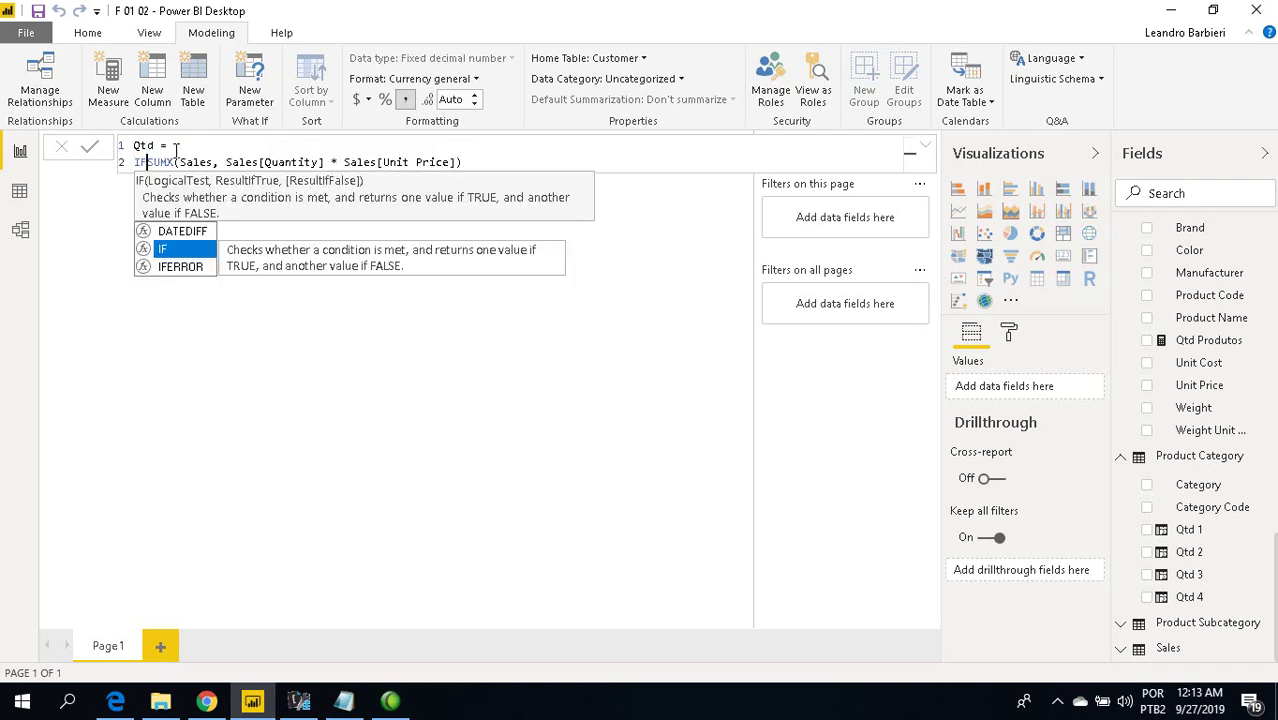
text(()
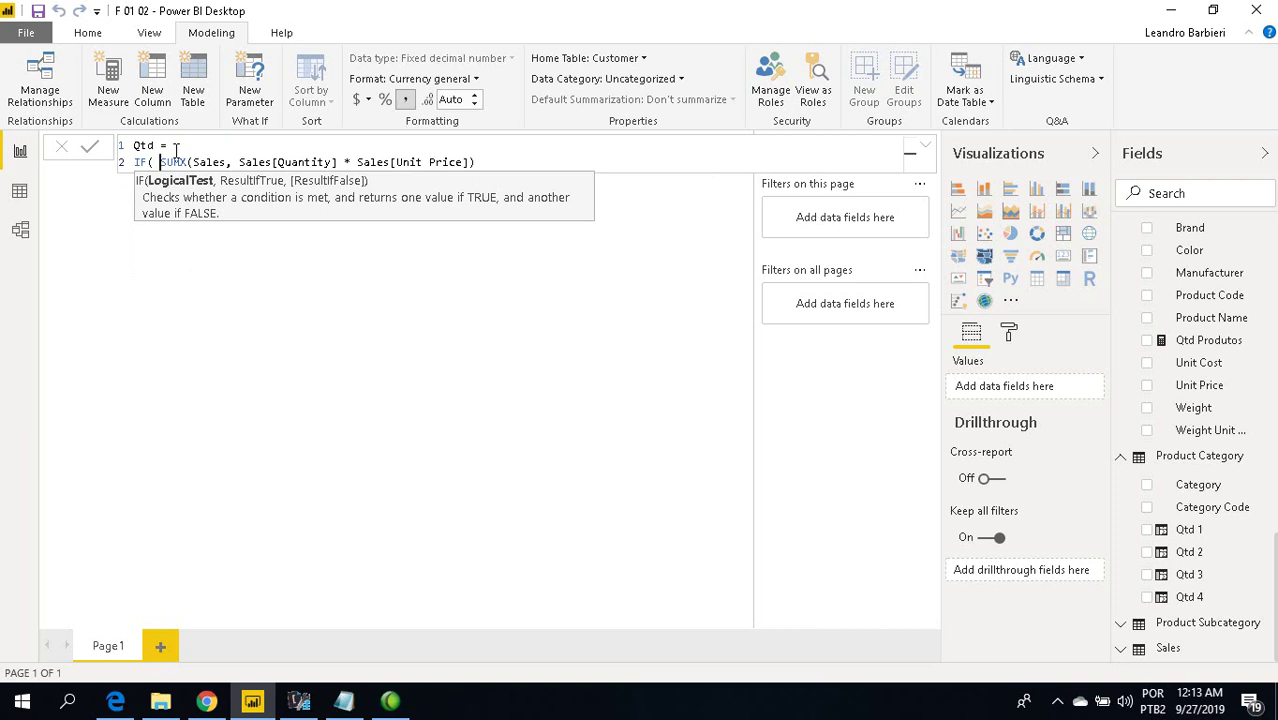
key(shift+Return)
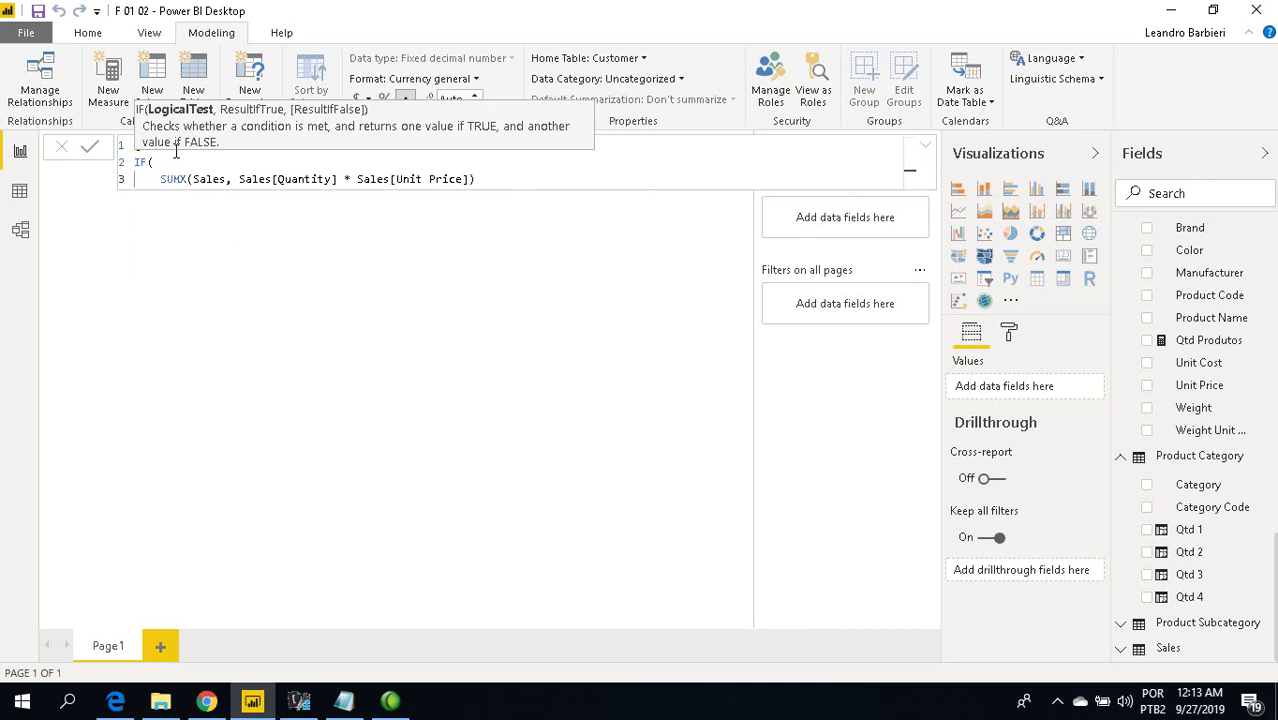
- Wrap the SUMX expression in an opening ISERROR function as the IF's logical test, with SUMX on its own line
text(IS)
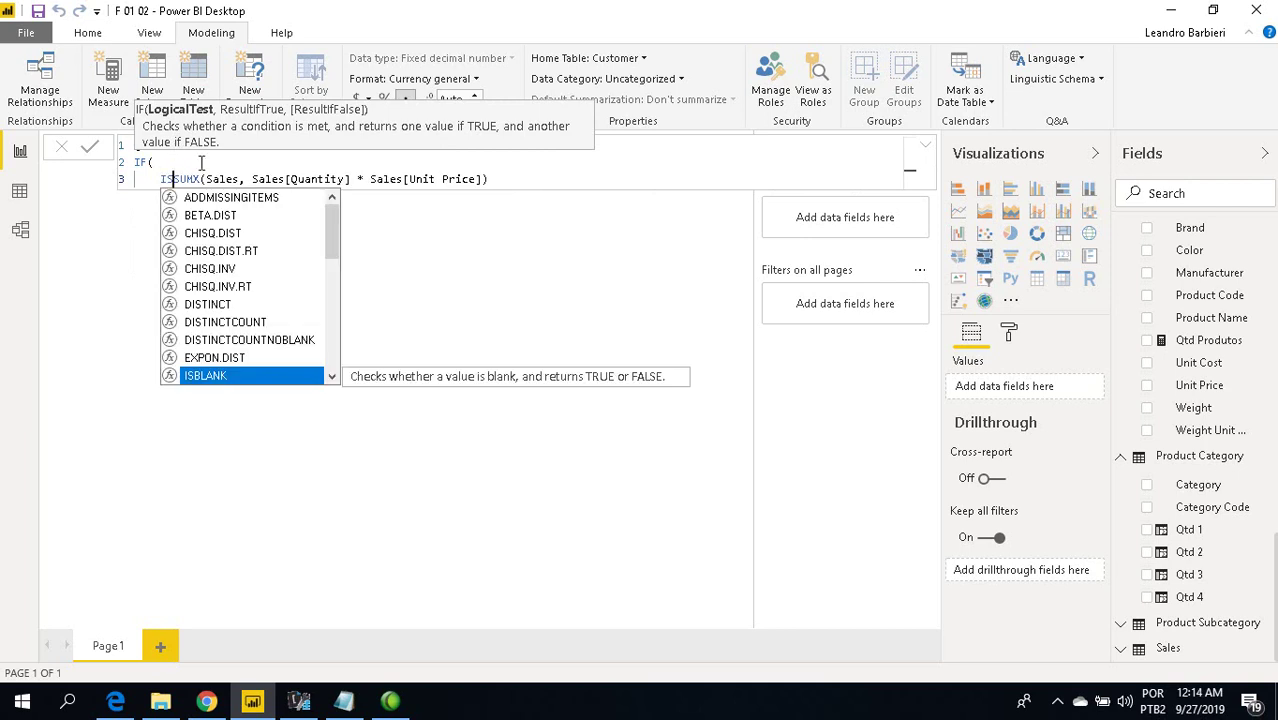
key(Escape)
key(BackSpace)
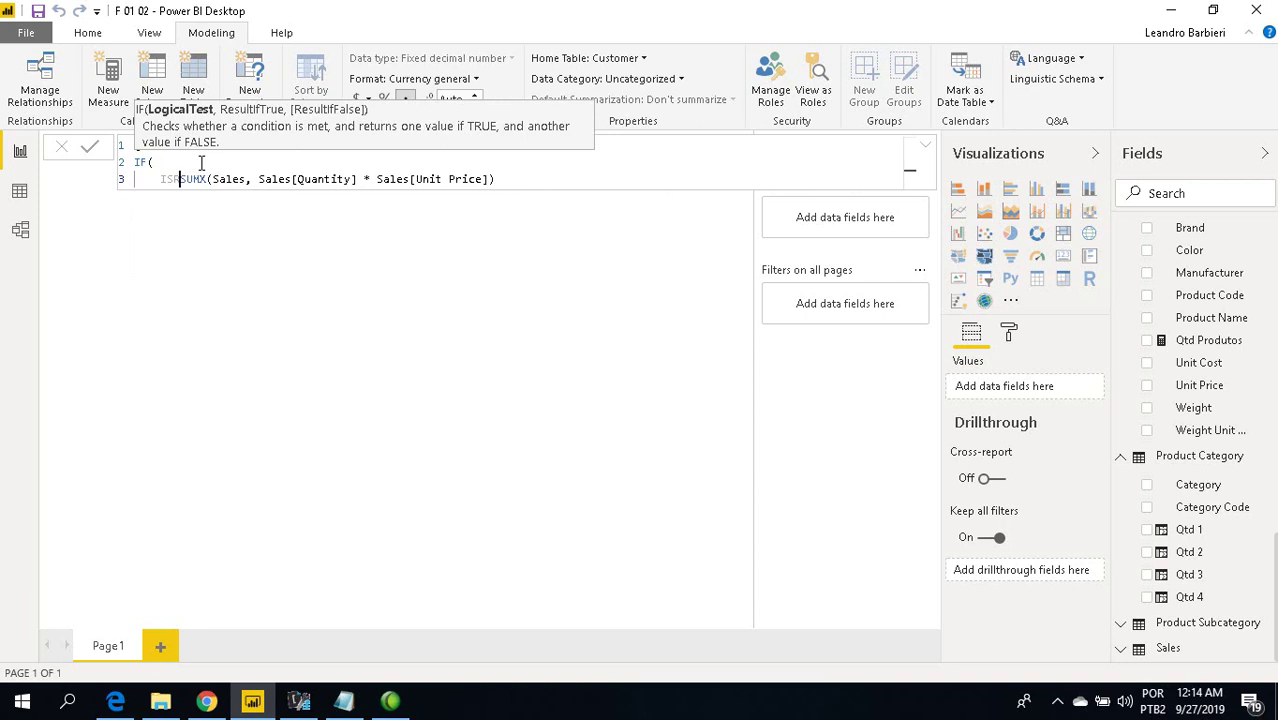
text(SERRO()
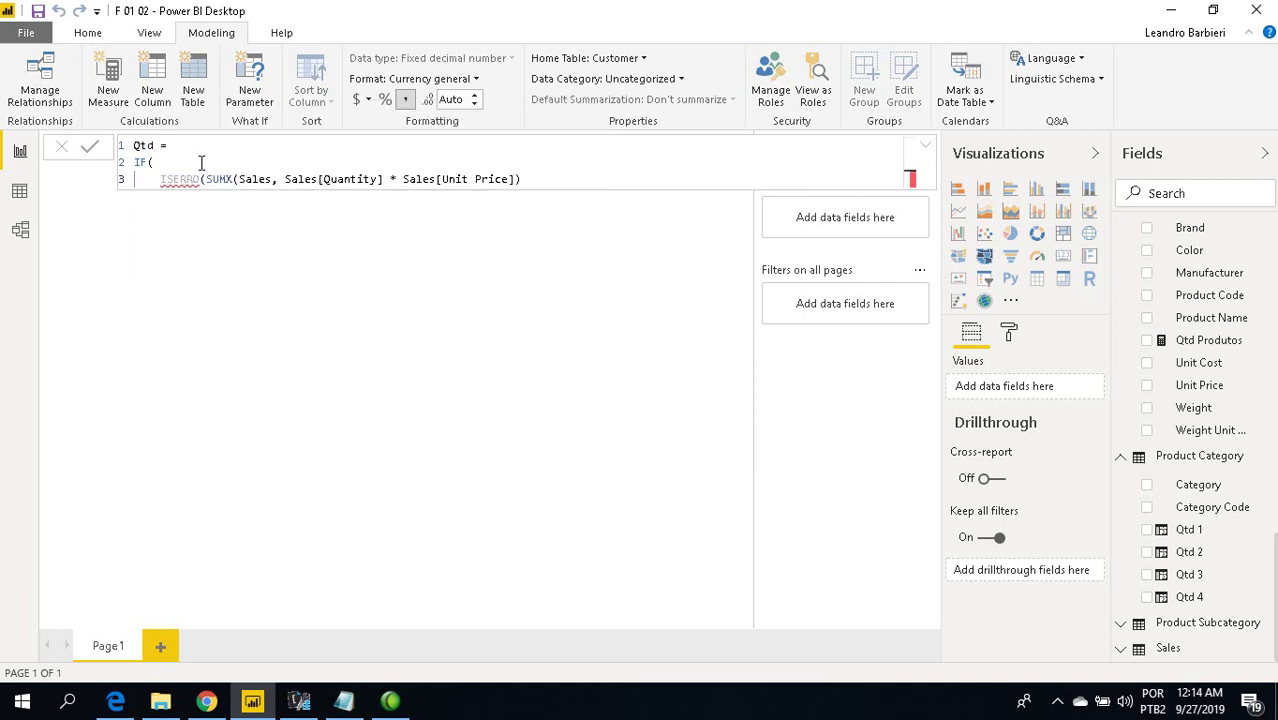
key(BackSpace)
key(Tab)
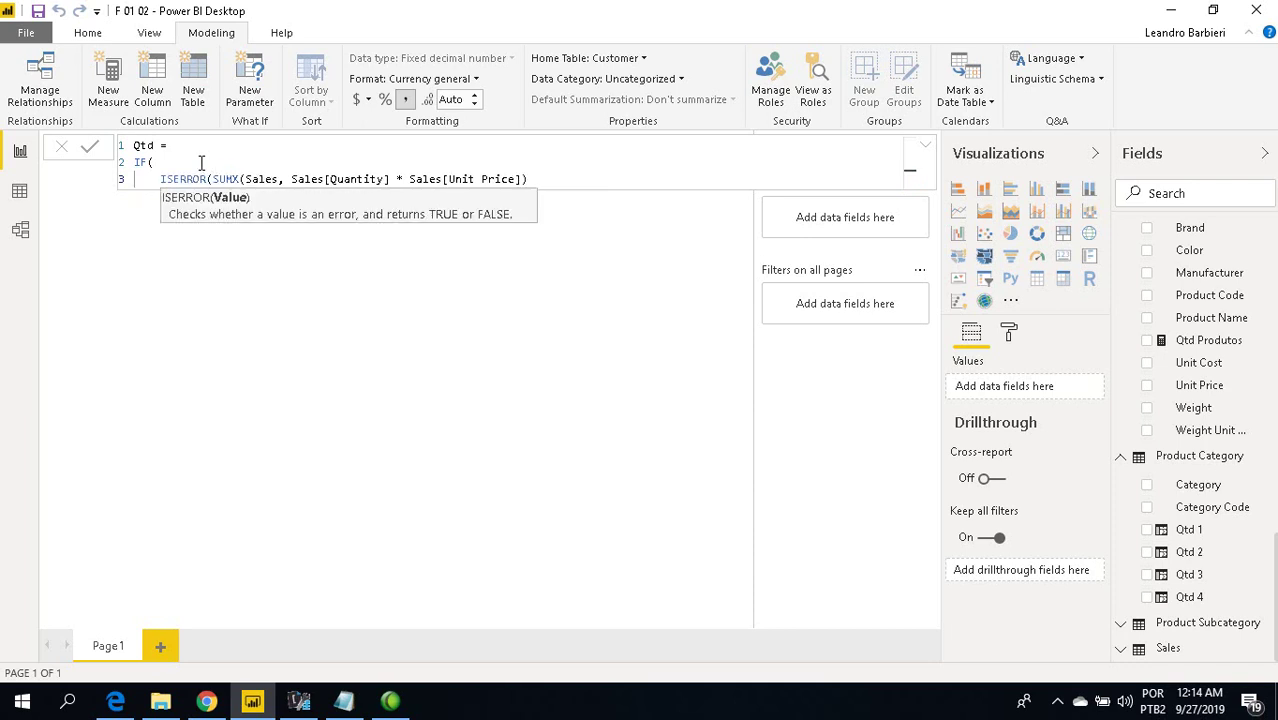
key(shift+Return)
- Close the ISERROR function on its own line, followed by a comma and a new line for the next IF argument
key(End)
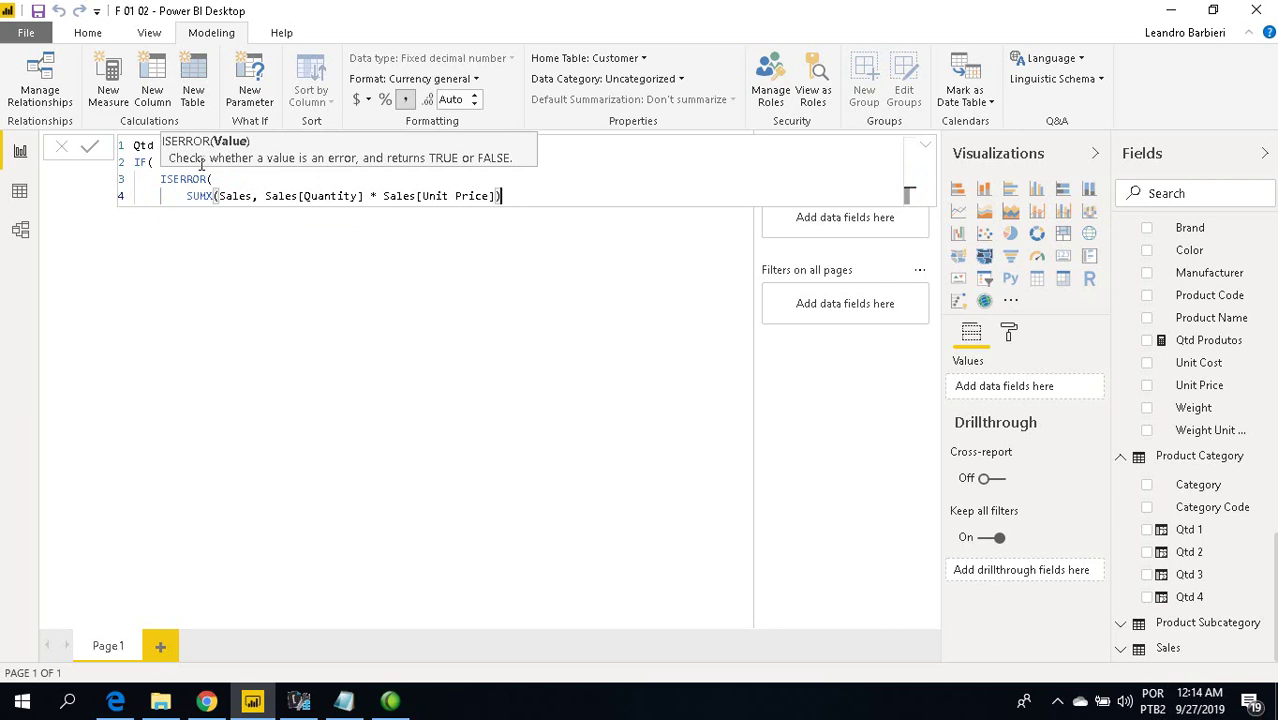
text(,)
key(shift+Return)
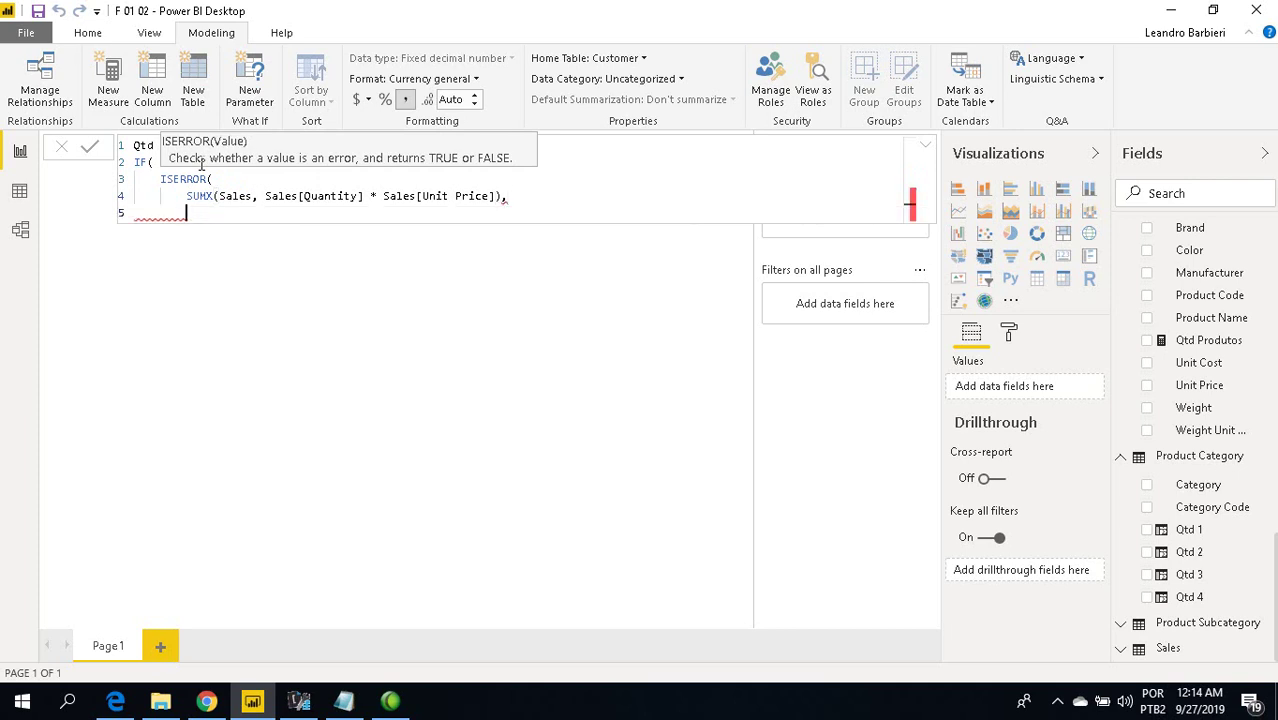
key(BackSpace)
key(BackSpace)
key(BackSpace)
key(BackSpace)
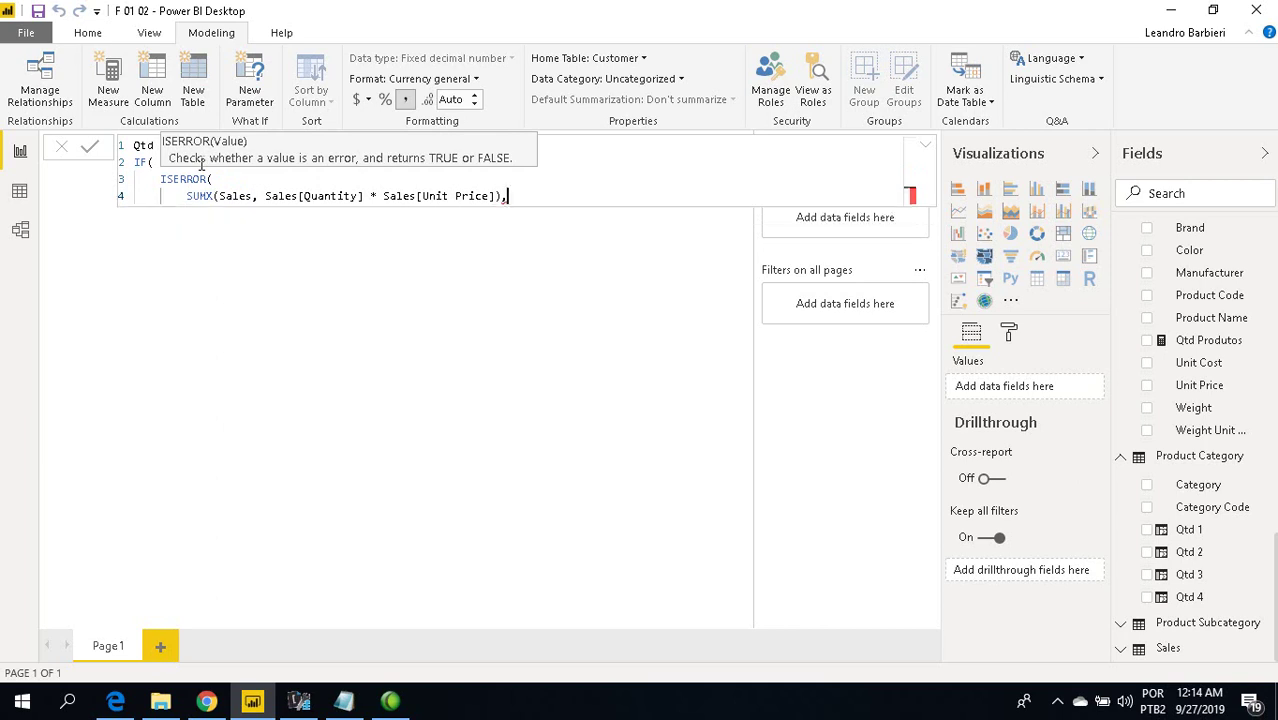
key(shift+Return)
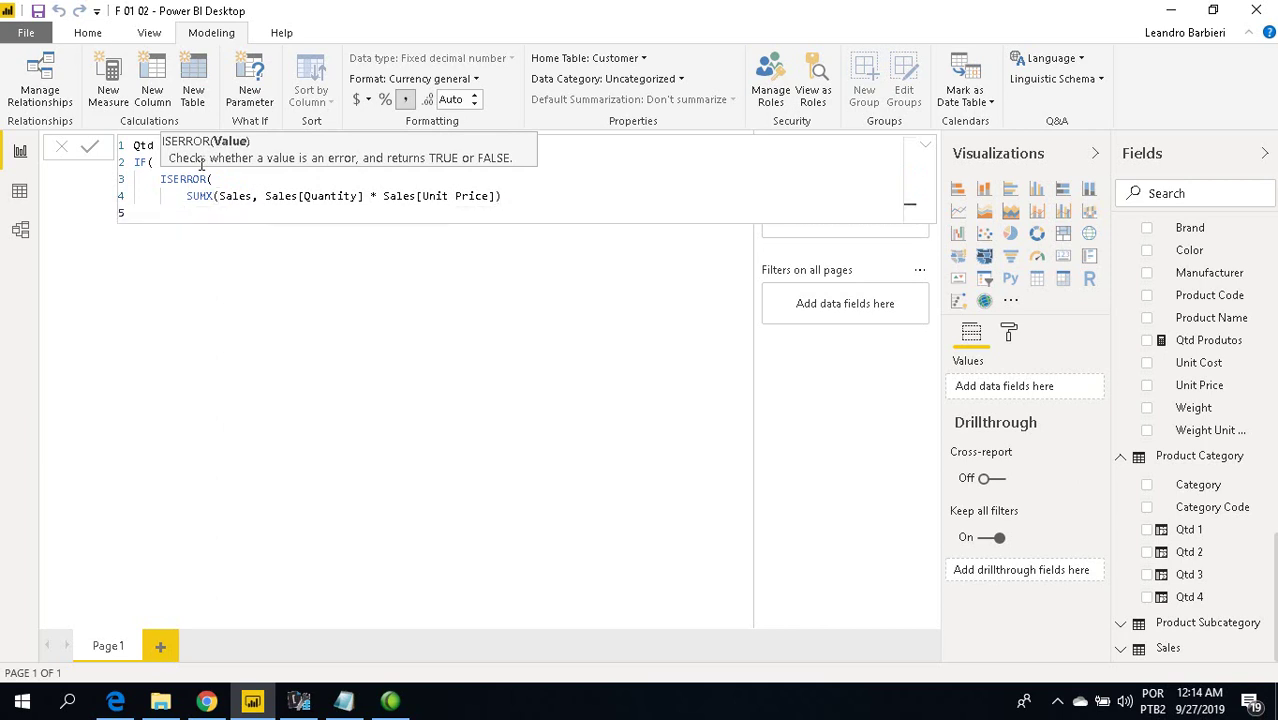
text())
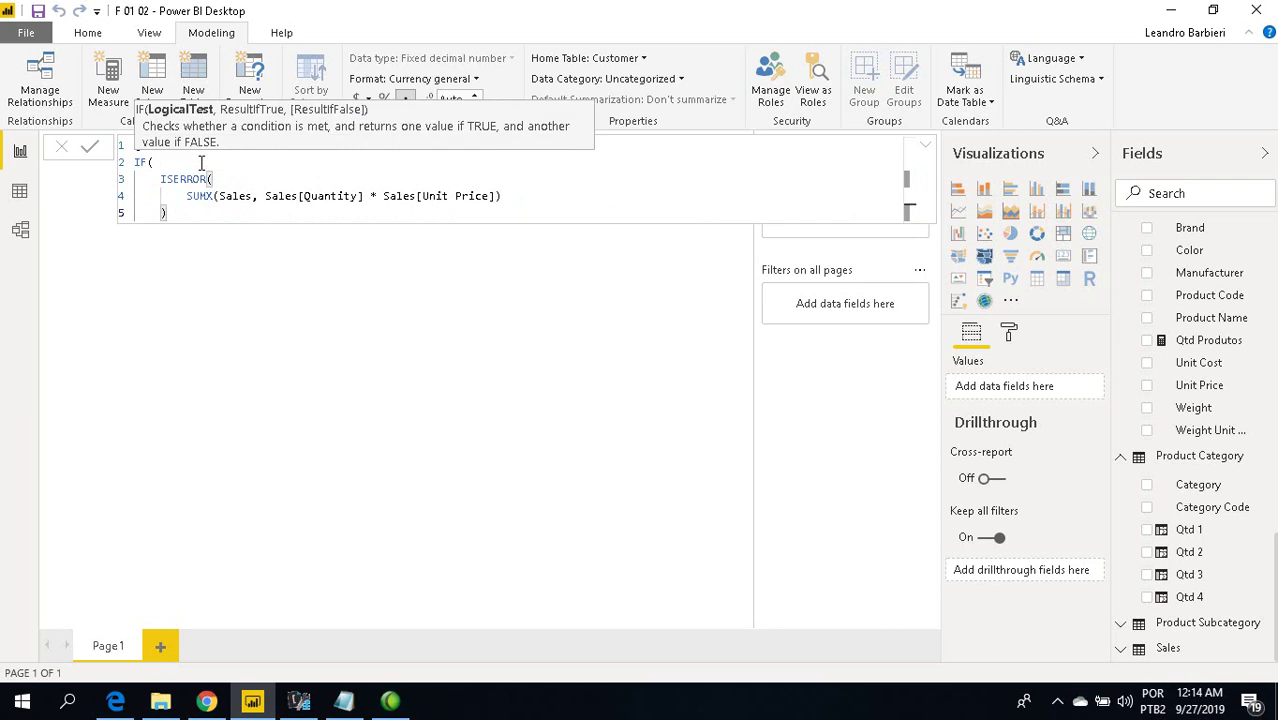
text(,)
key(shift+Return)
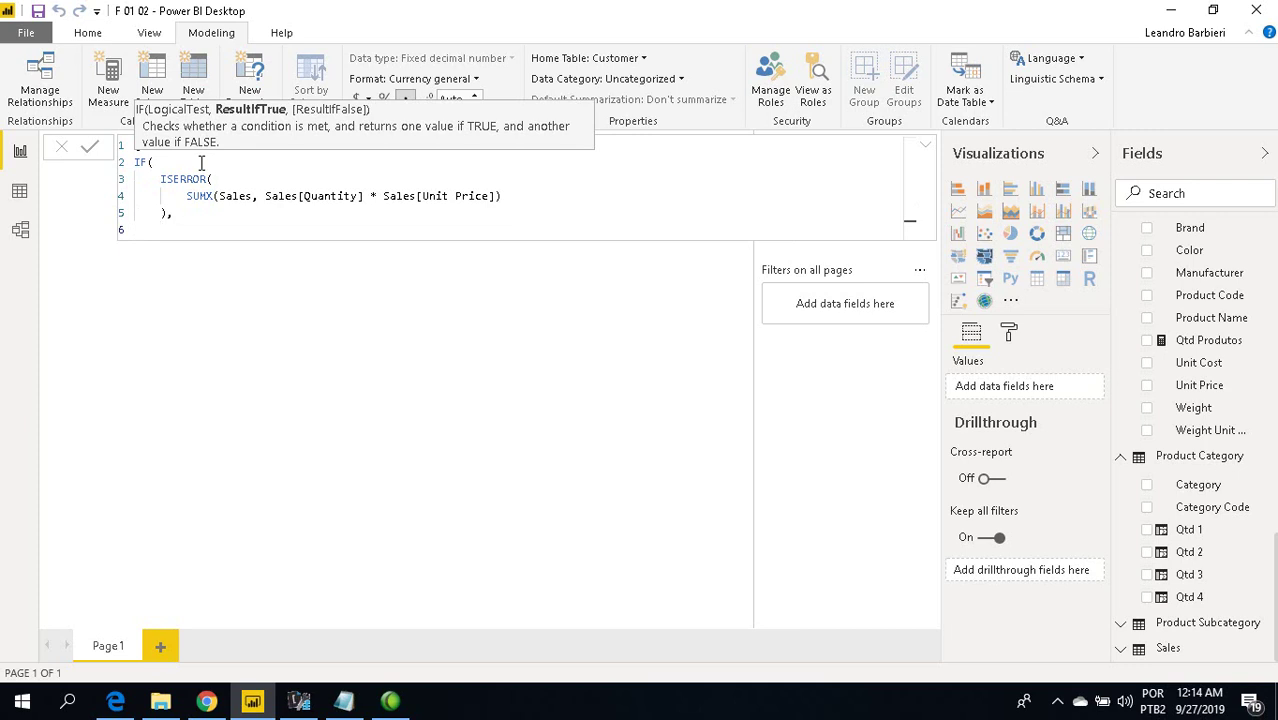
- Copy the SUMX expression inside ISERROR and return to the empty line at the end of the formula
key(Up)
key(Up)
key(Right)
key(Right)
key(Right)
key(Right)
key(shift+End)
key(ctrl+c)
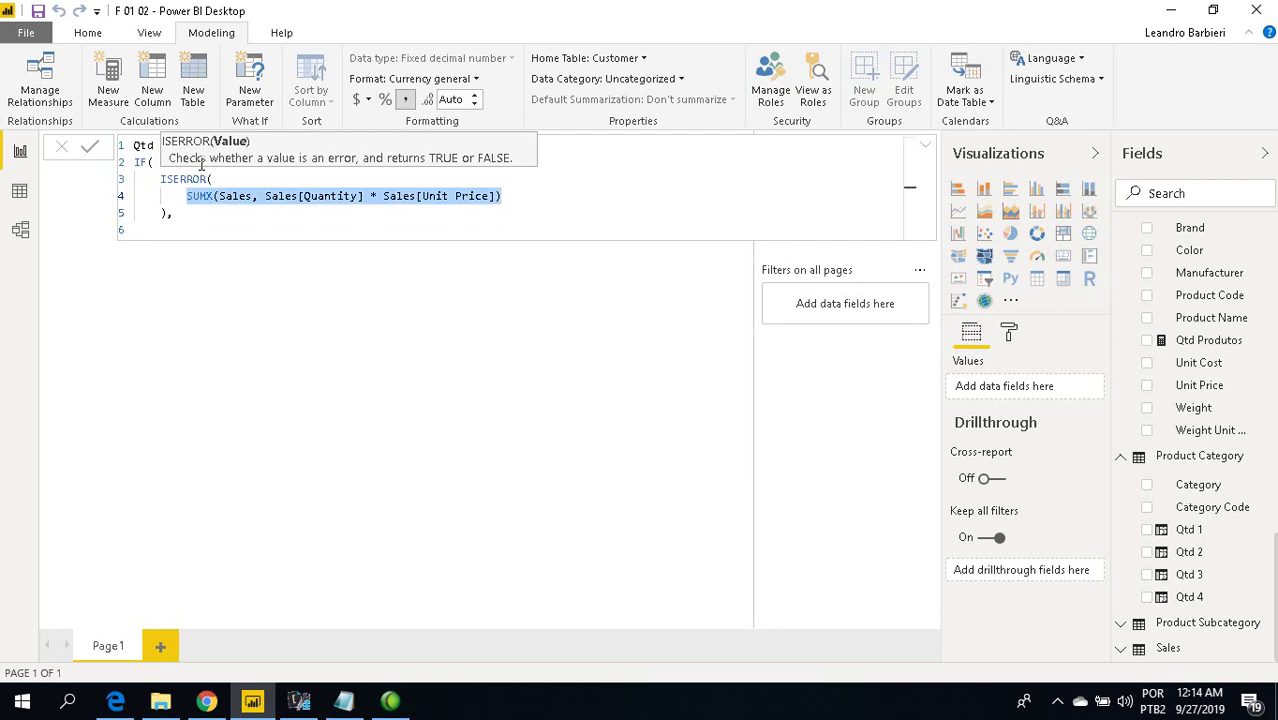
key(Down)
key(Down)
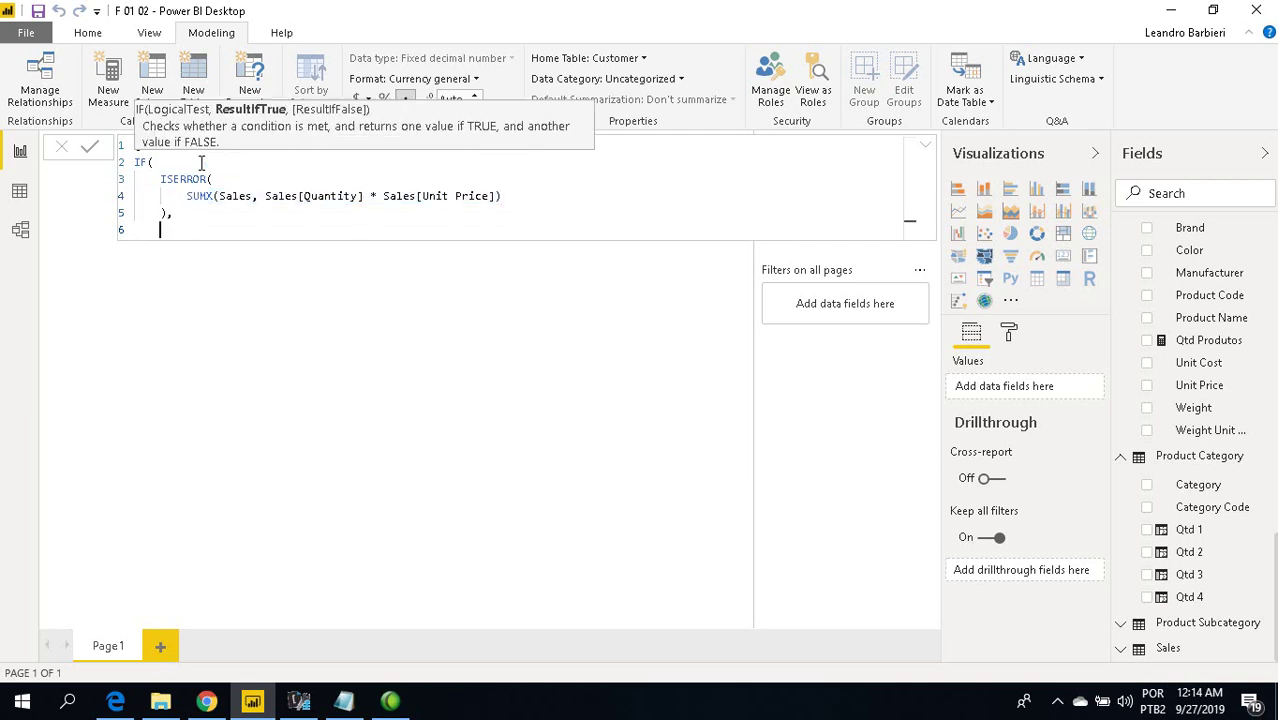
- Enter BLANK() as the IF's true result, followed by a comma and a new line
text(BLA)
key(Tab)
text())
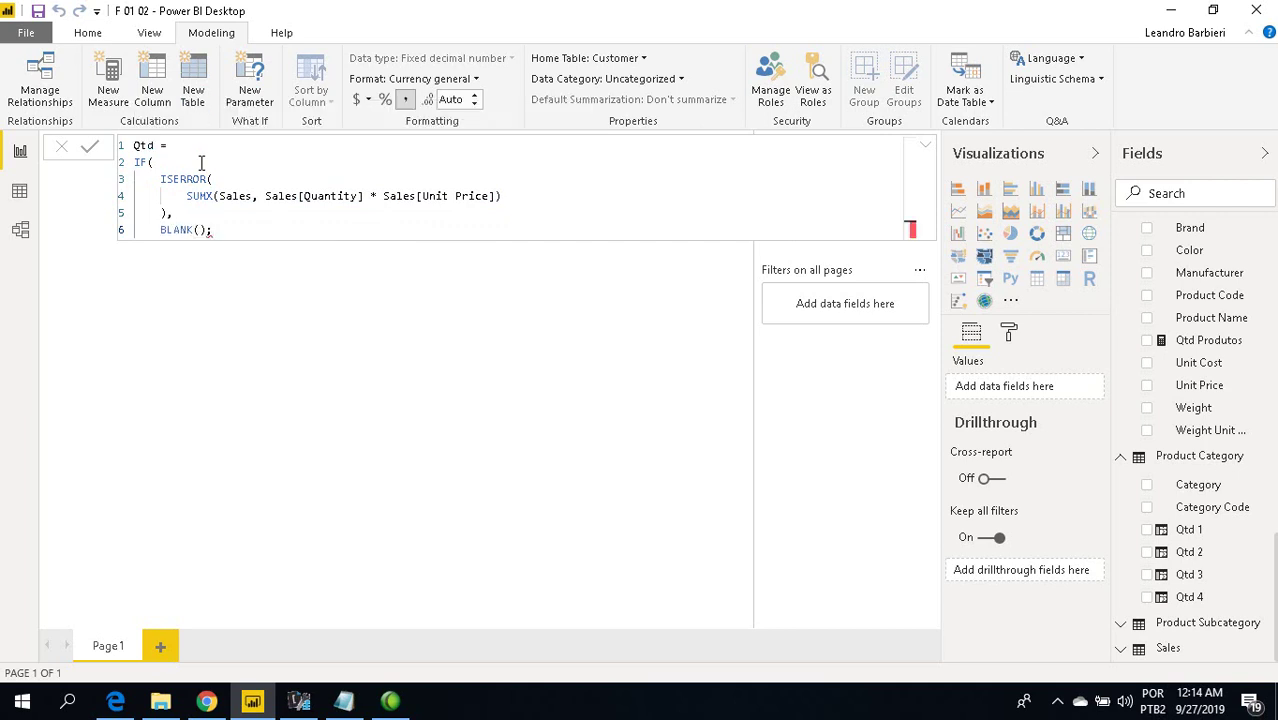
text(,)
key(Return)
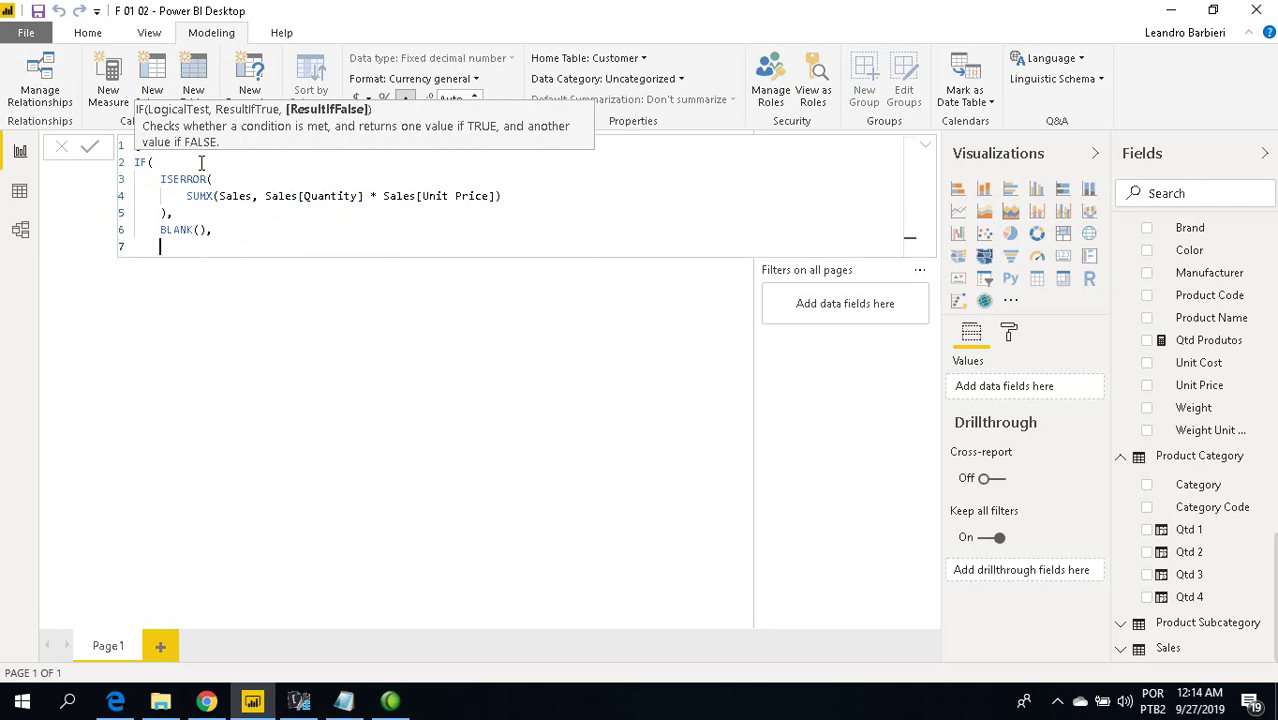
- Paste the copied SUMX expression as the IF's false result, close the IF on its own line and commit the measure
key(ctrl+v)
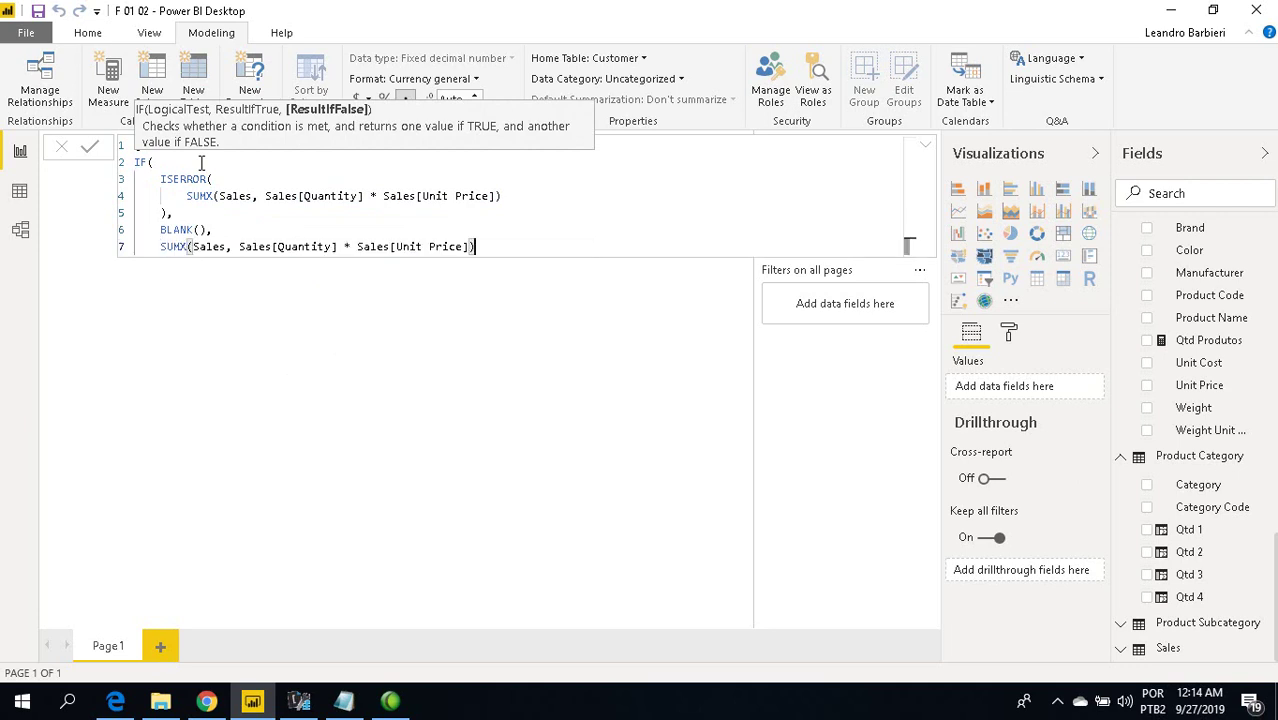
key(Return)
text())
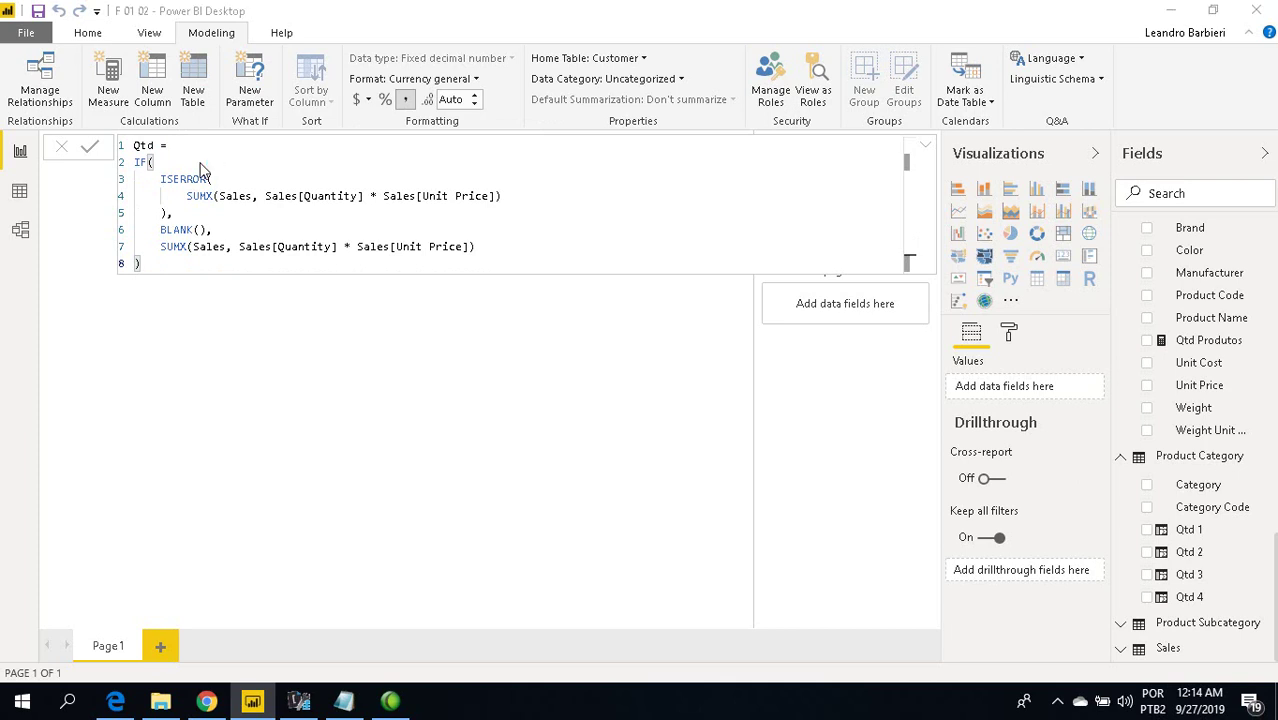
key(Return)
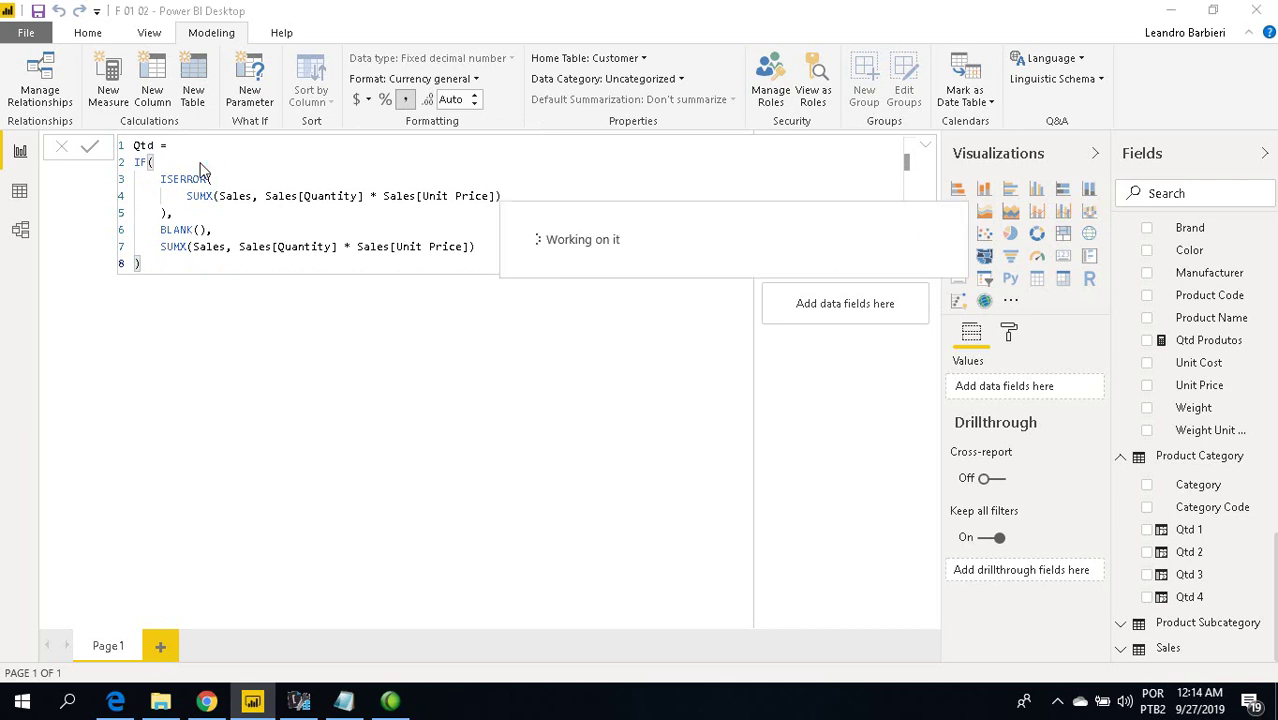
- Copy the whole IF expression in the expanded formula editor and comment out the original lines
click(925, 148)
click(924, 147)
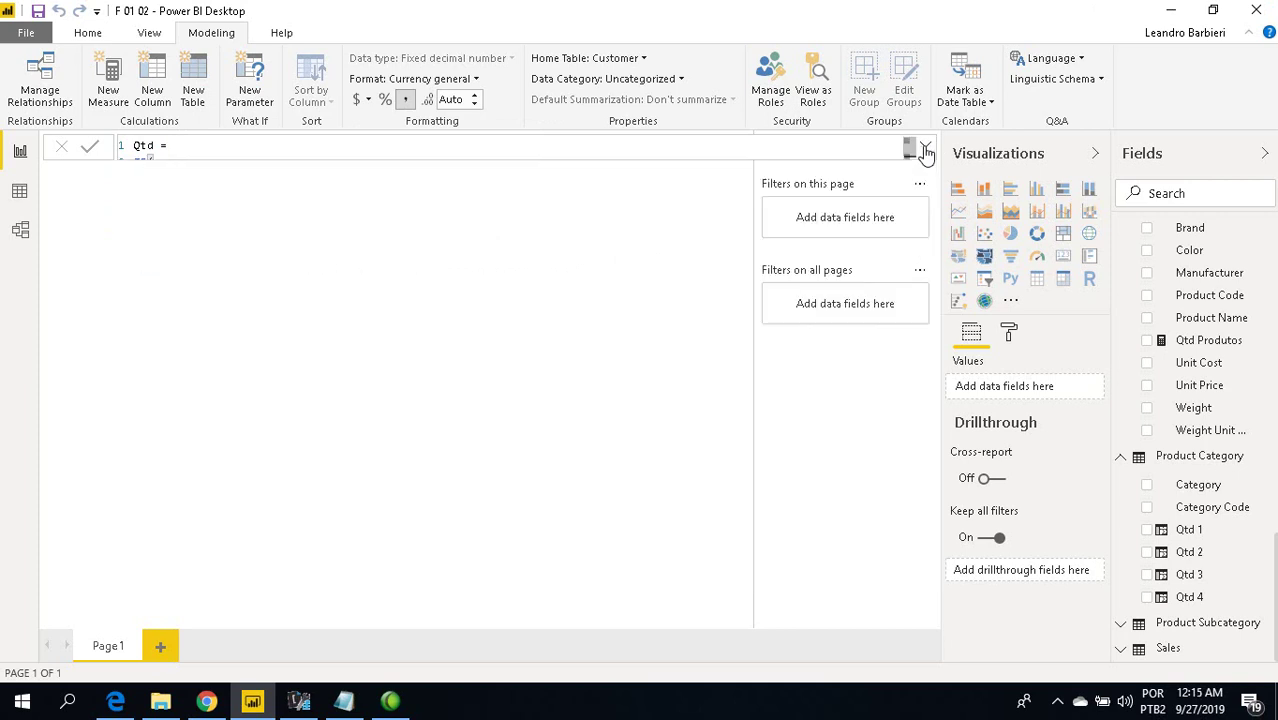
click(924, 147)
drag(143, 265, 128, 171)
key(ctrl+c)
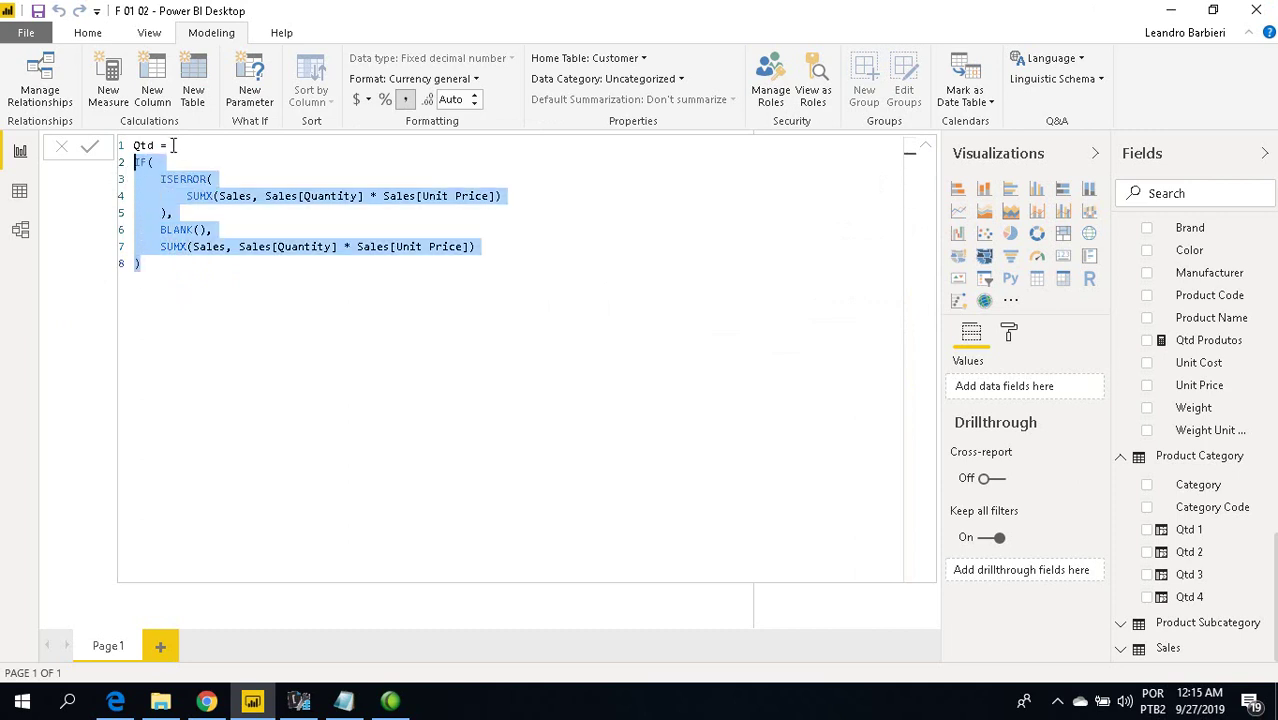
key(ctrl+slash)
- Paste an active copy of the IF expression between the Qtd = line and the commented block
click(172, 146)
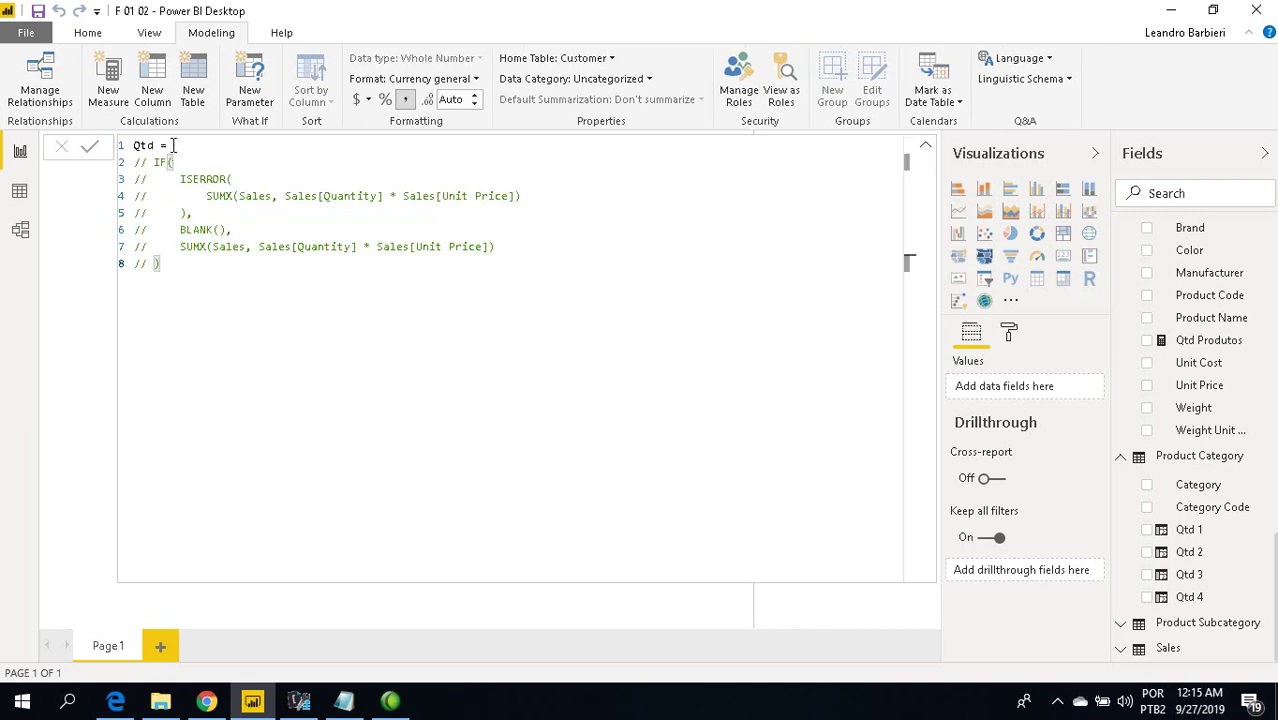
key(Return)
key(ctrl+v)
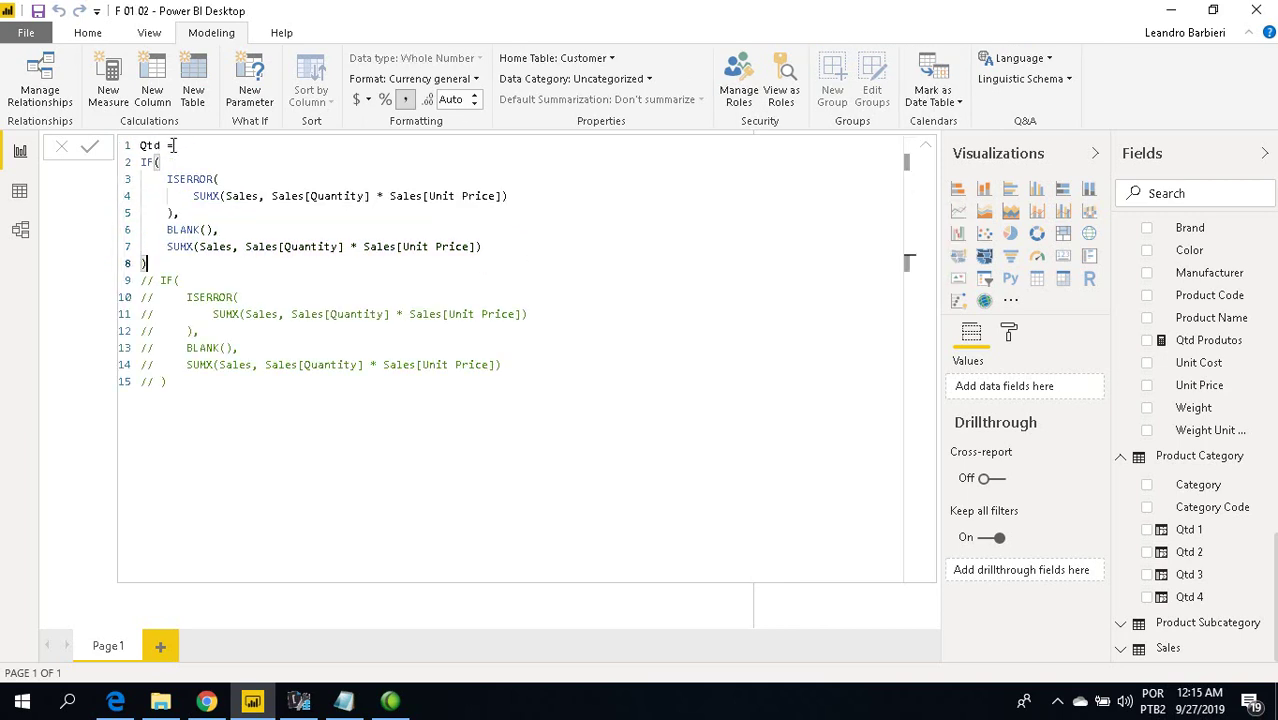
- Replace the opening IF( and ISERROR( lines of the active formula copy with IFERROR(
key(Up)
key(Up)
key(Up)
key(Up)
key(Up)
key(Up)
key(Home)
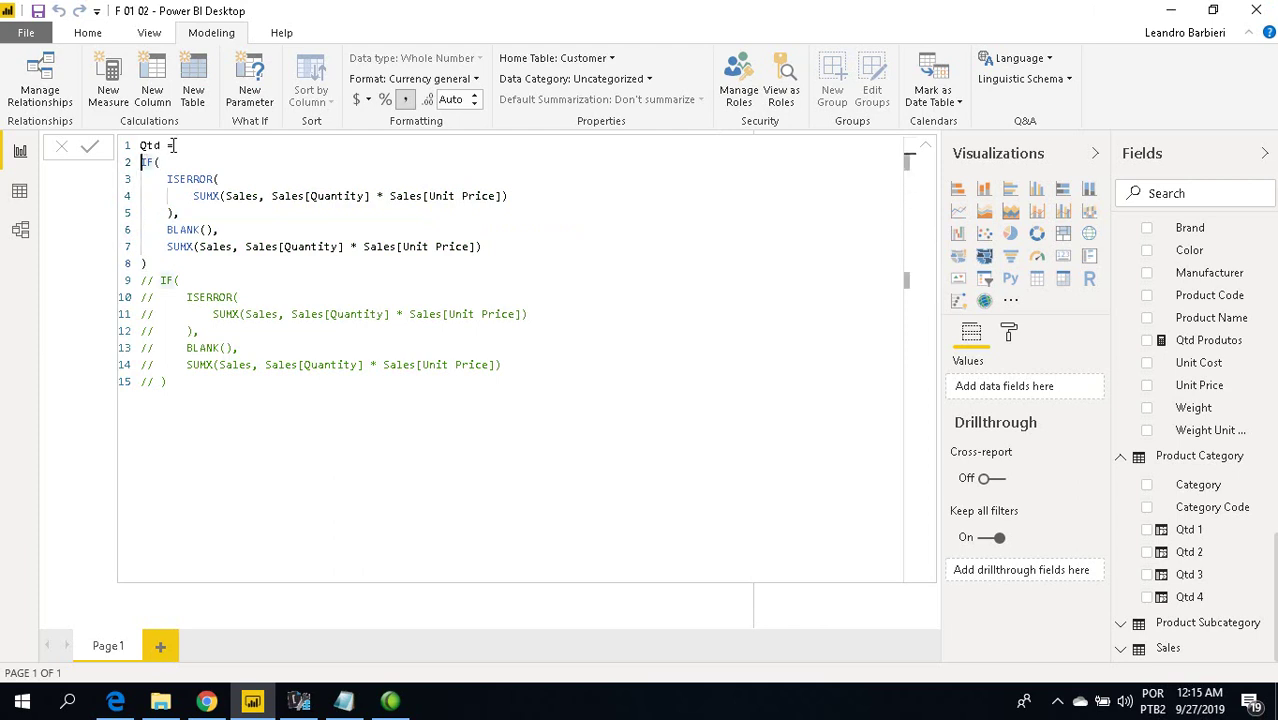
key(shift+Right)
key(shift+Right)
key(shift+Right)
key(shift+Right)
key(shift+Right)
key(shift+Right)
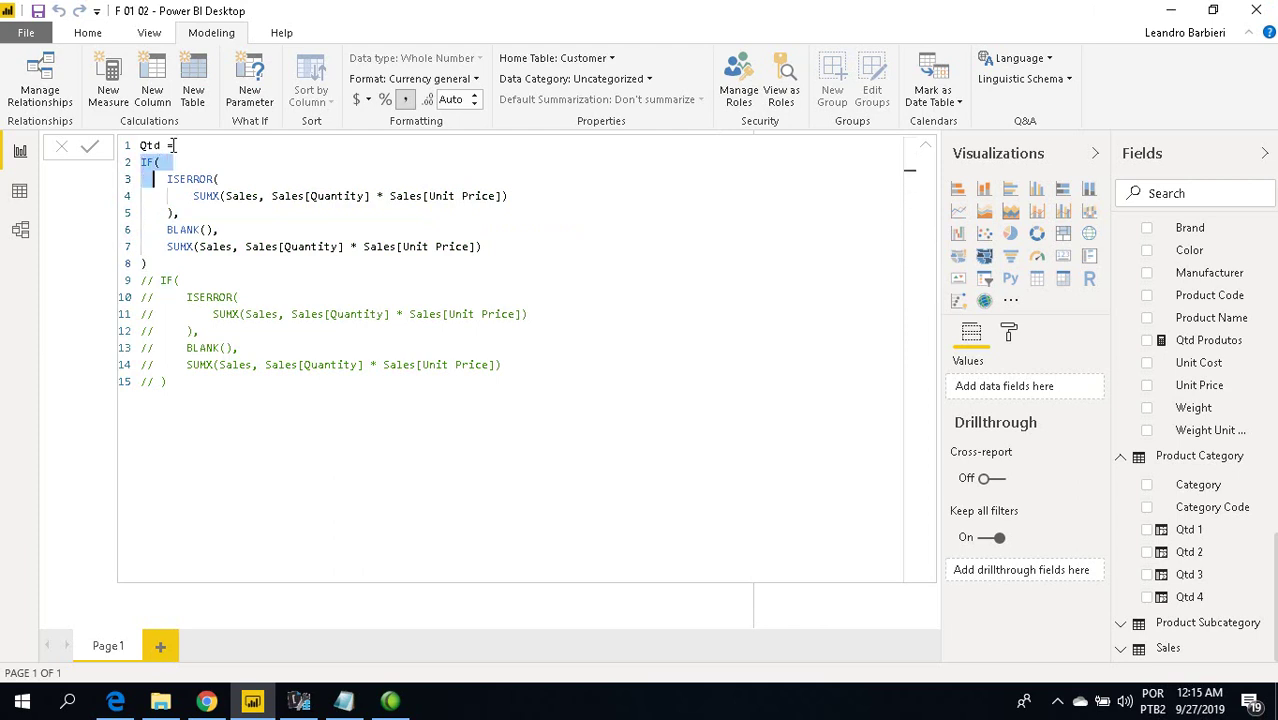
key(shift+Right)
key(shift+Right)
key(shift+Right)
key(shift+Right)
key(shift+Right)
key(shift+Right)
key(shift+Right)
key(shift+Right)
key(shift+Right)
key(shift+Right)
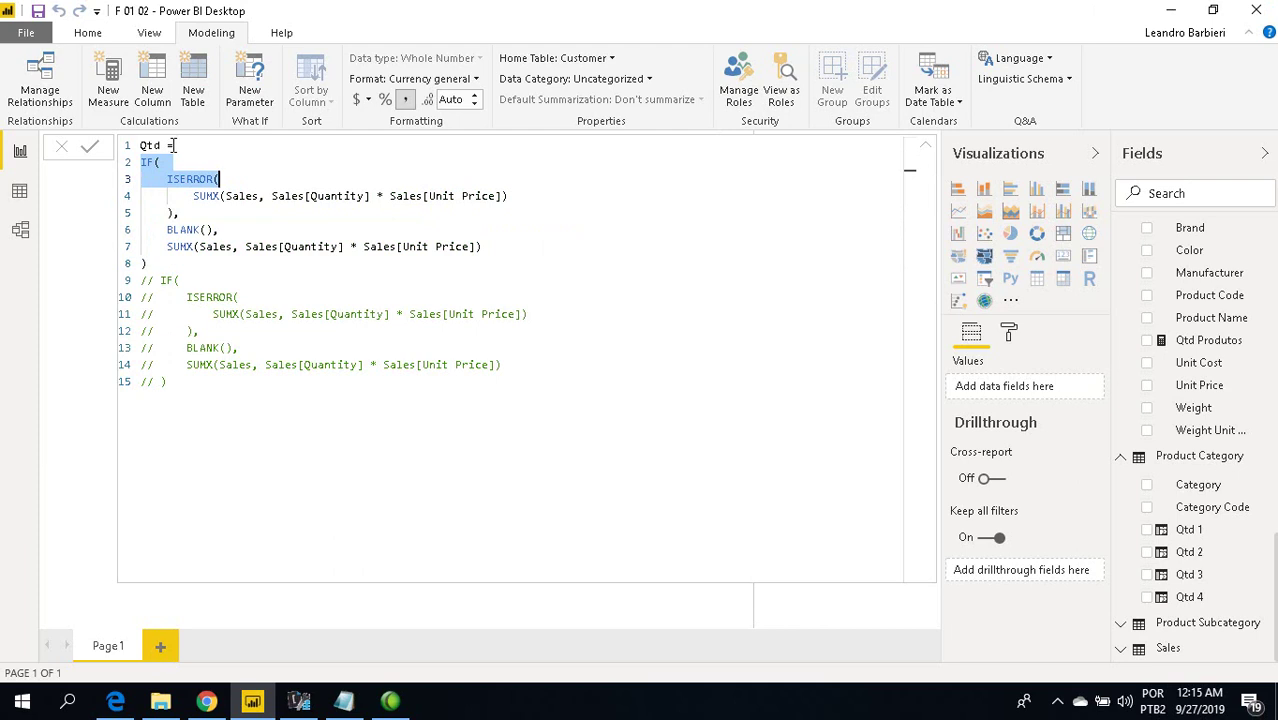
text(IFERROR()
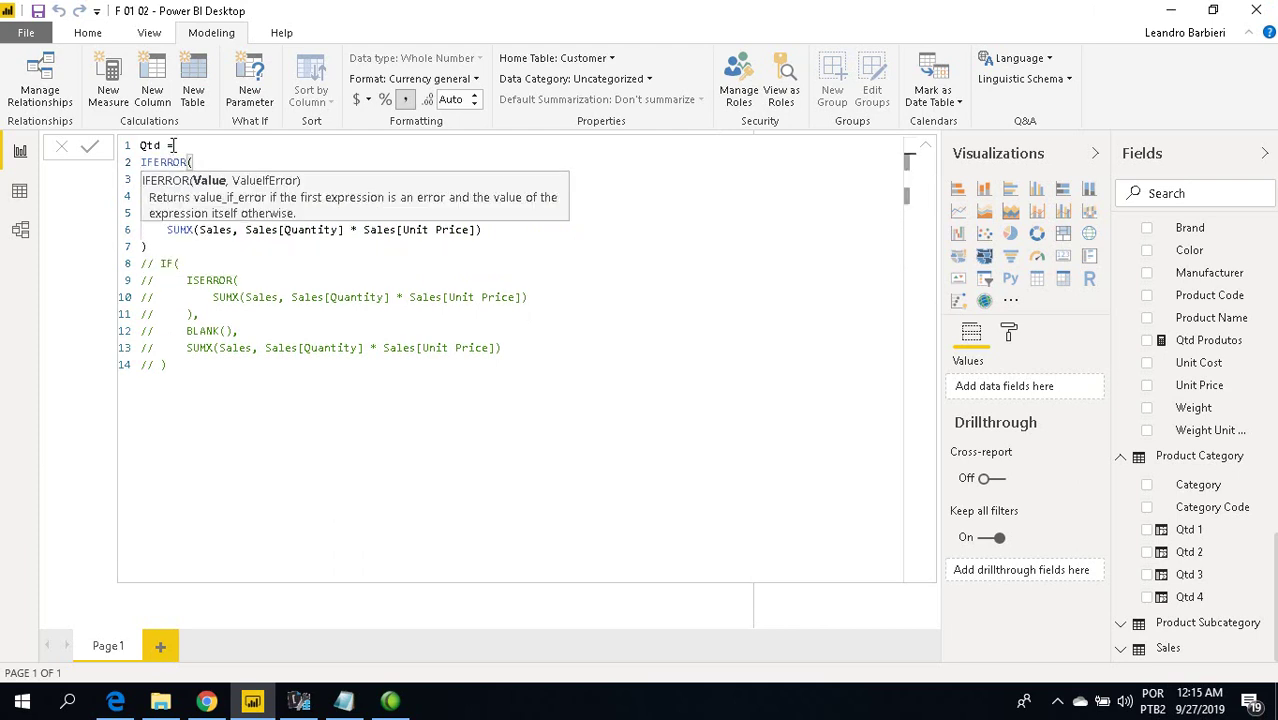
- Remove the line break and spaces after IFERROR( so the SUMX expression directly follows the parenthesis
key(Delete)
key(Delete)
key(Delete)
key(Delete)
key(Delete)
key(Delete)
key(Delete)
key(Delete)
key(Delete)
key(Delete)
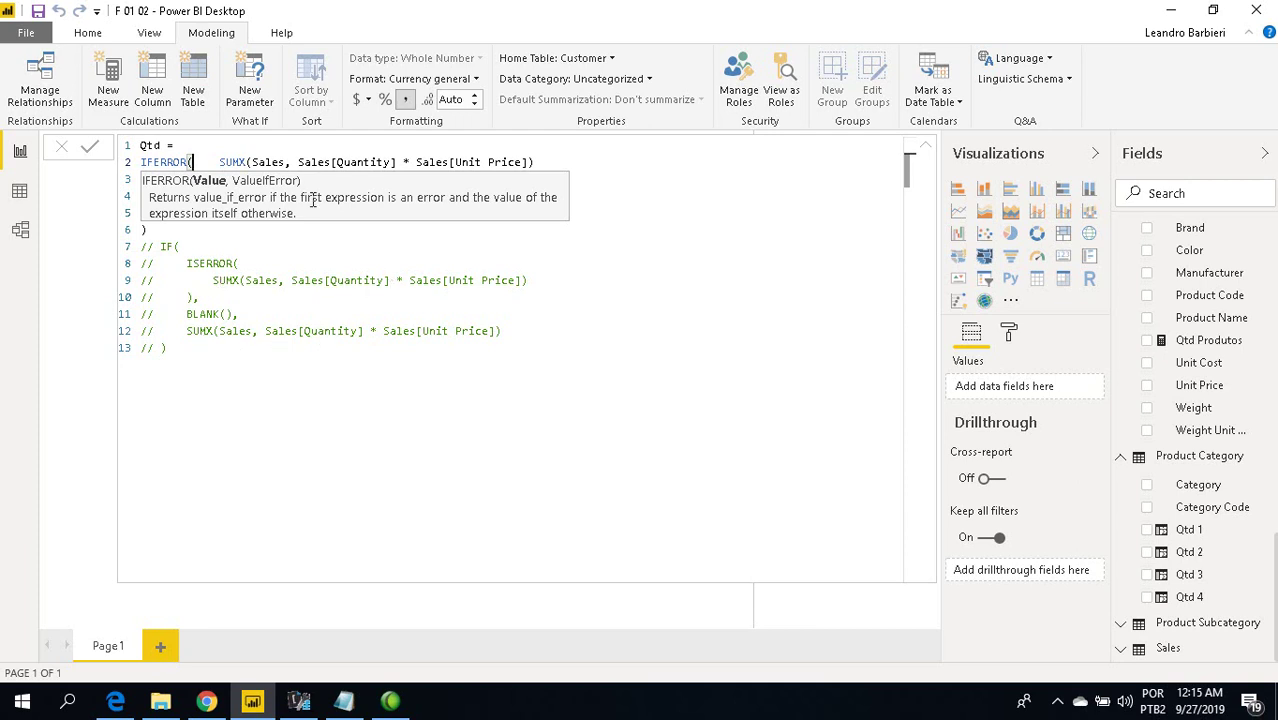
key(Delete)
key(Delete)
key(Delete)
key(Delete)
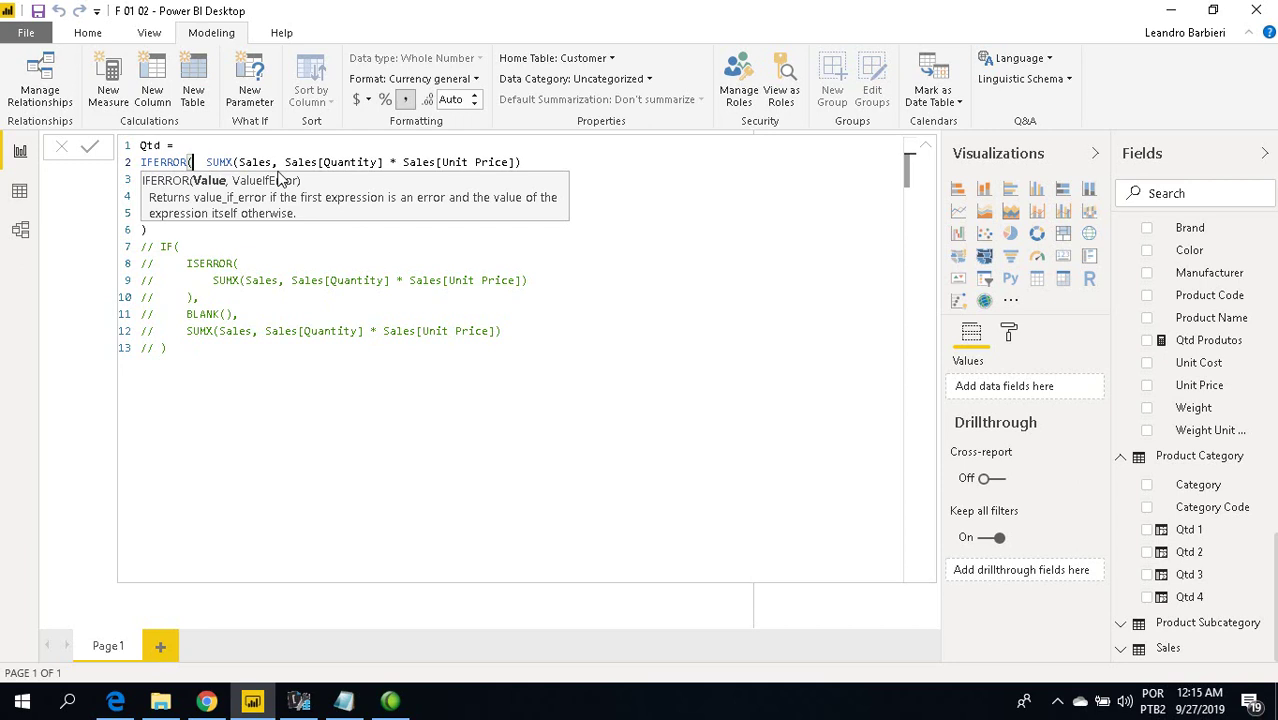
key(ctrl+Right)
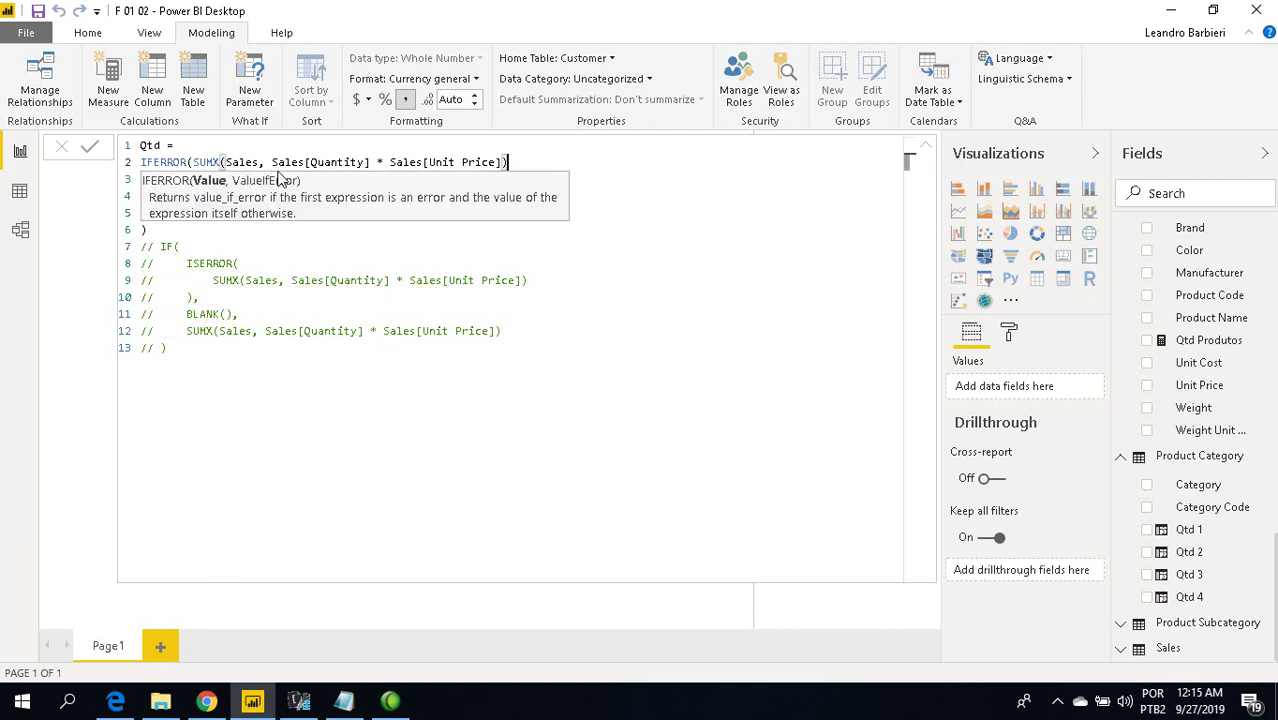
- Enter BLANK() as IFERROR's second argument after the SUMX expression and close the function
text(, )
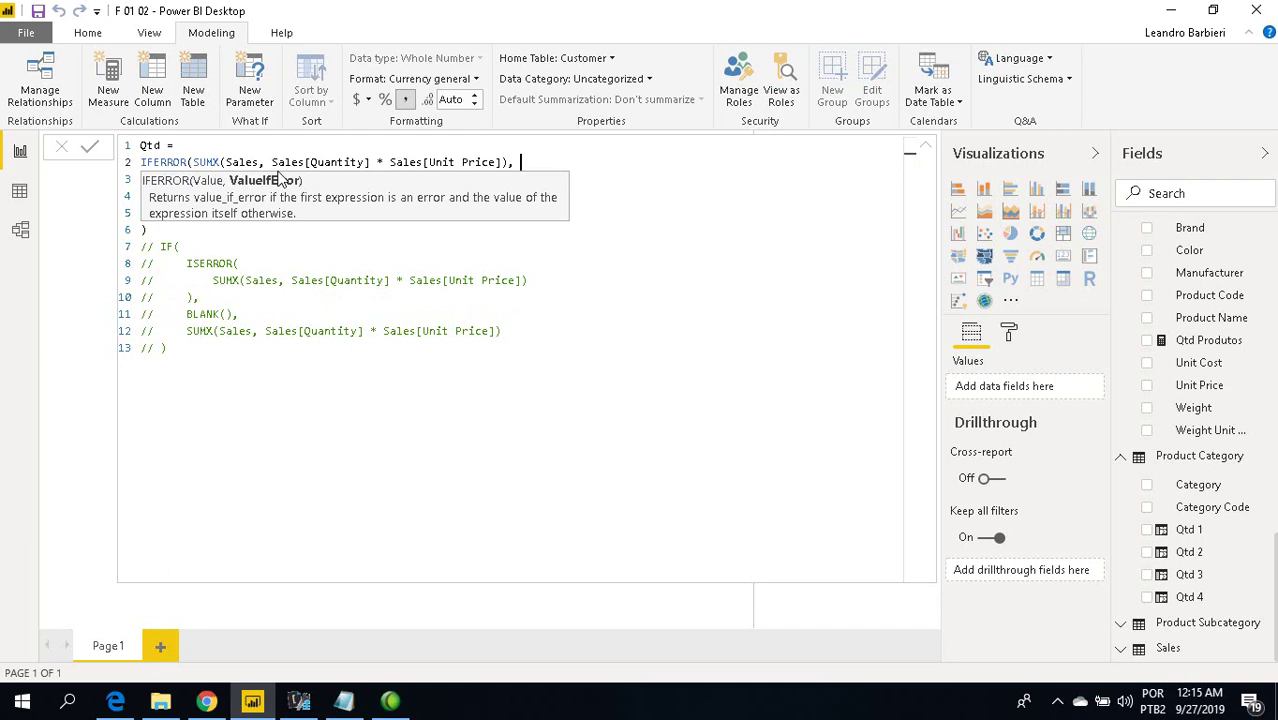
text(BL)
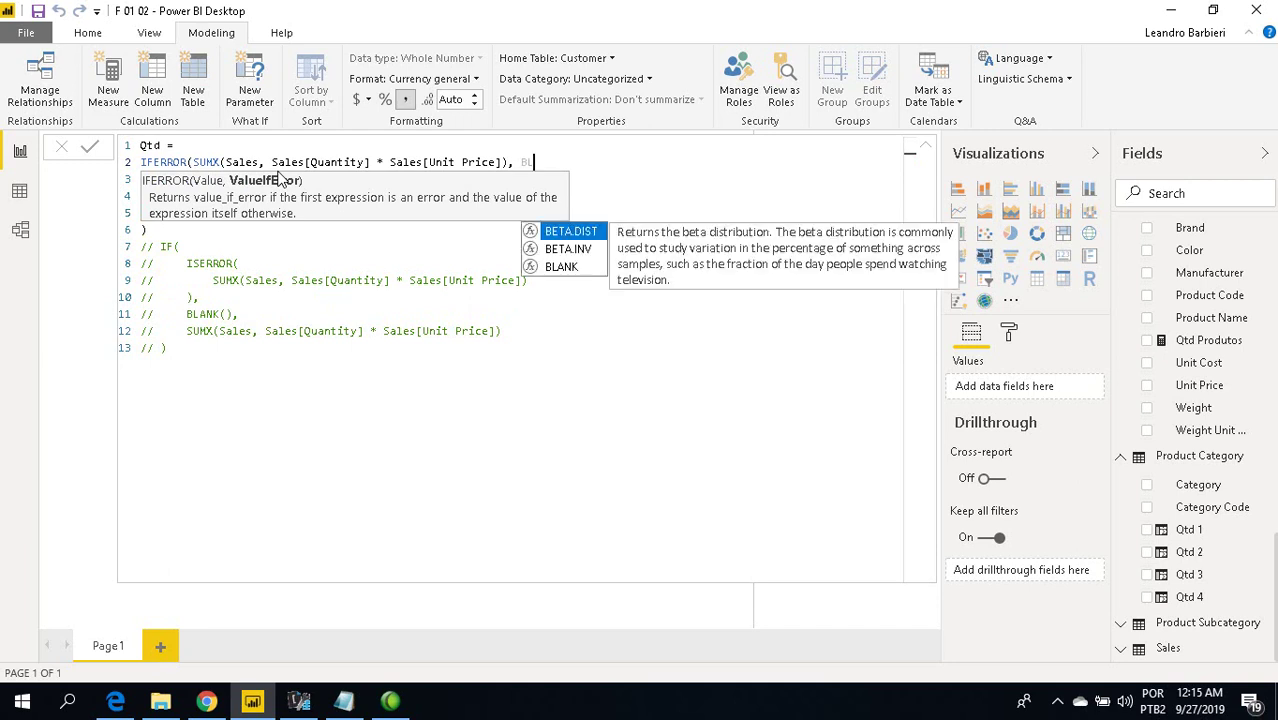
text(ANK()))
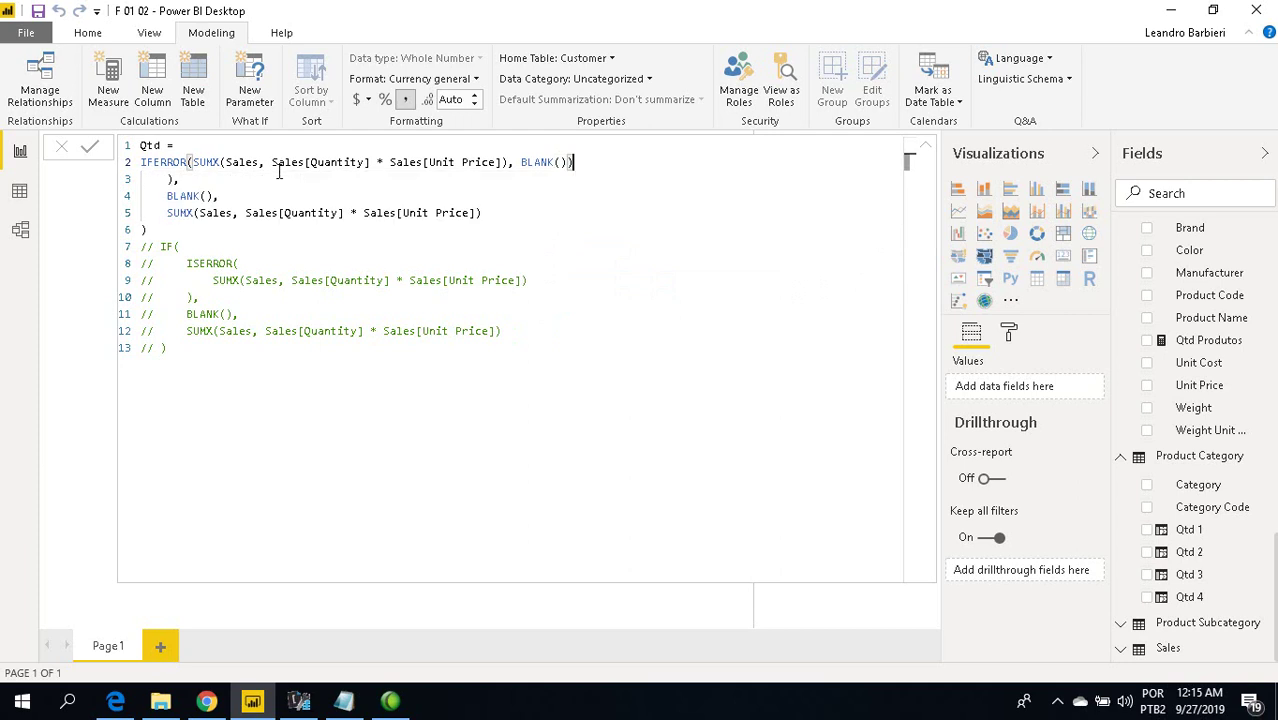
- Delete the leftover active IF lines between the IFERROR line and the commented block, and commit the measure
key(Down)
key(Home)
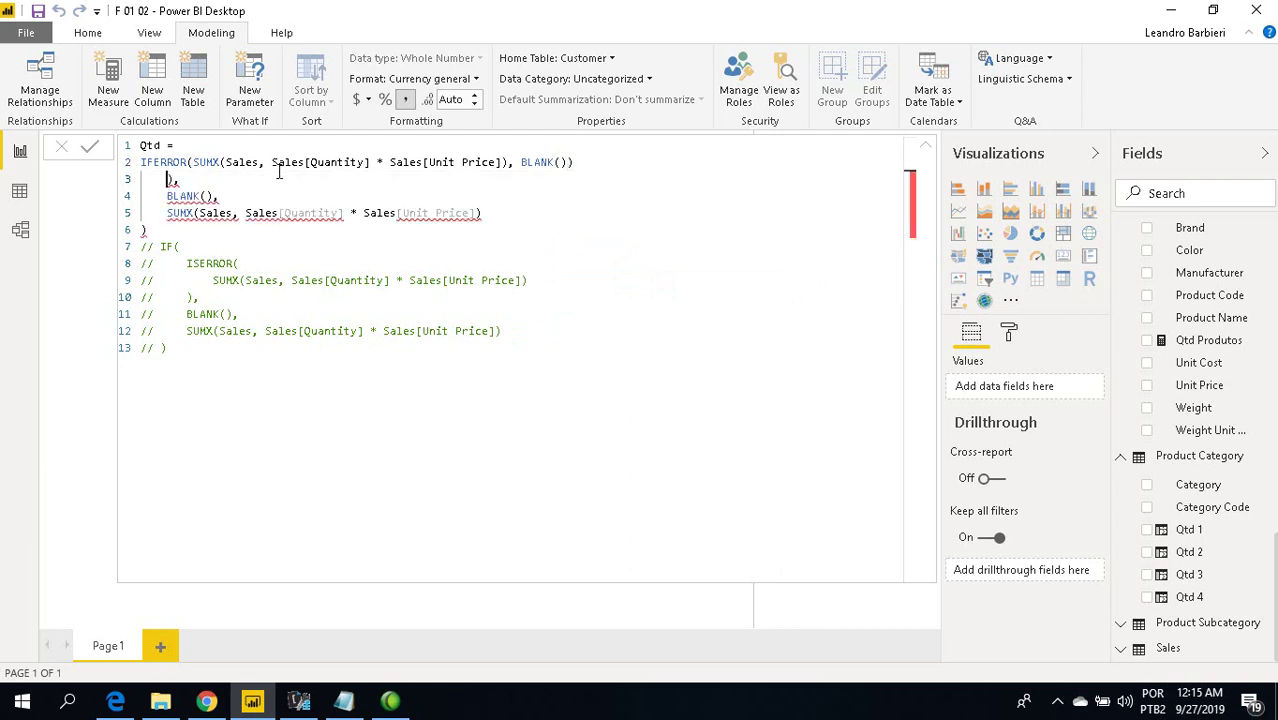
key(shift+Down)
key(shift+Down)
key(shift+Down)
key(Delete)
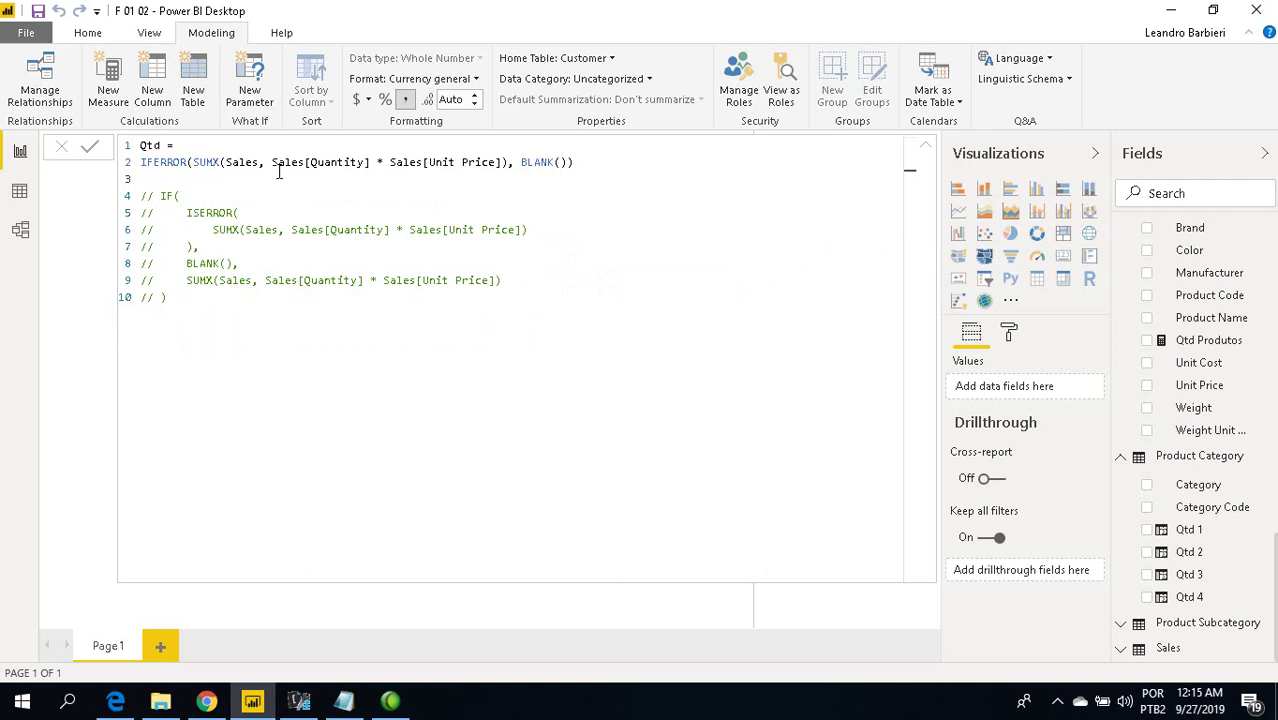
drag(188, 300, 113, 206)
key(Return)
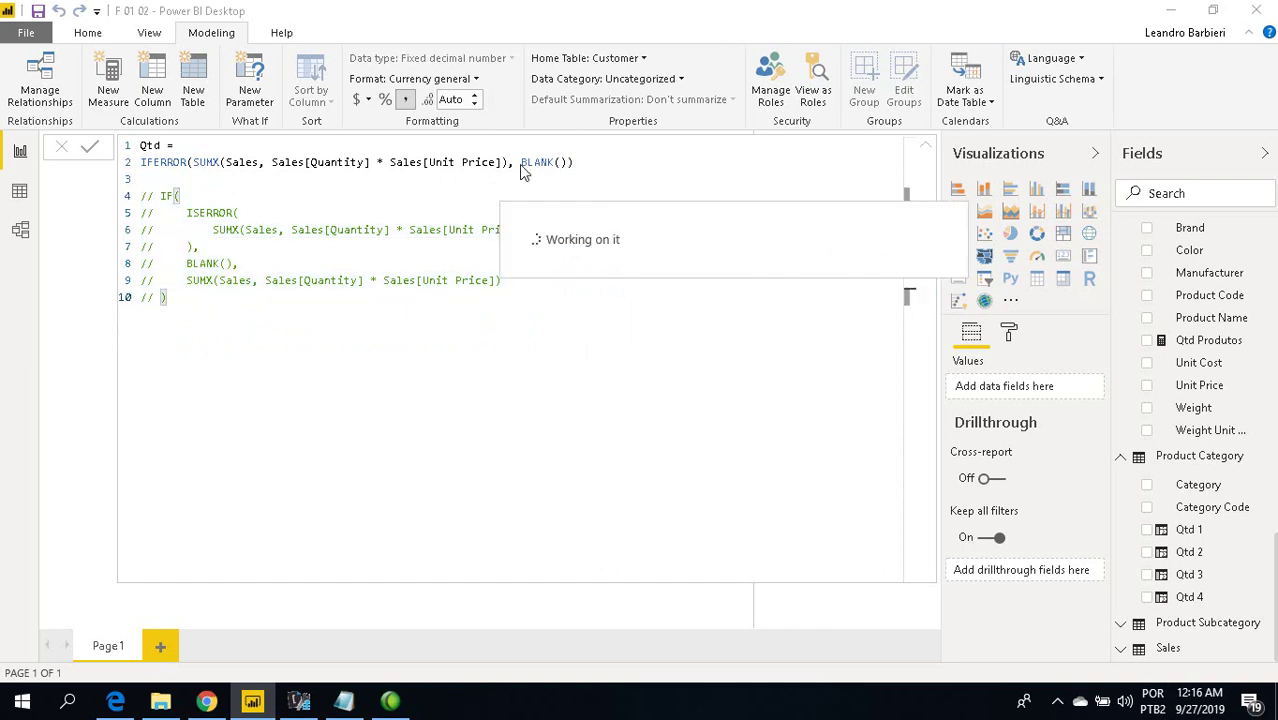
- Comment out the IFERROR line below Qtd =
click(587, 162)
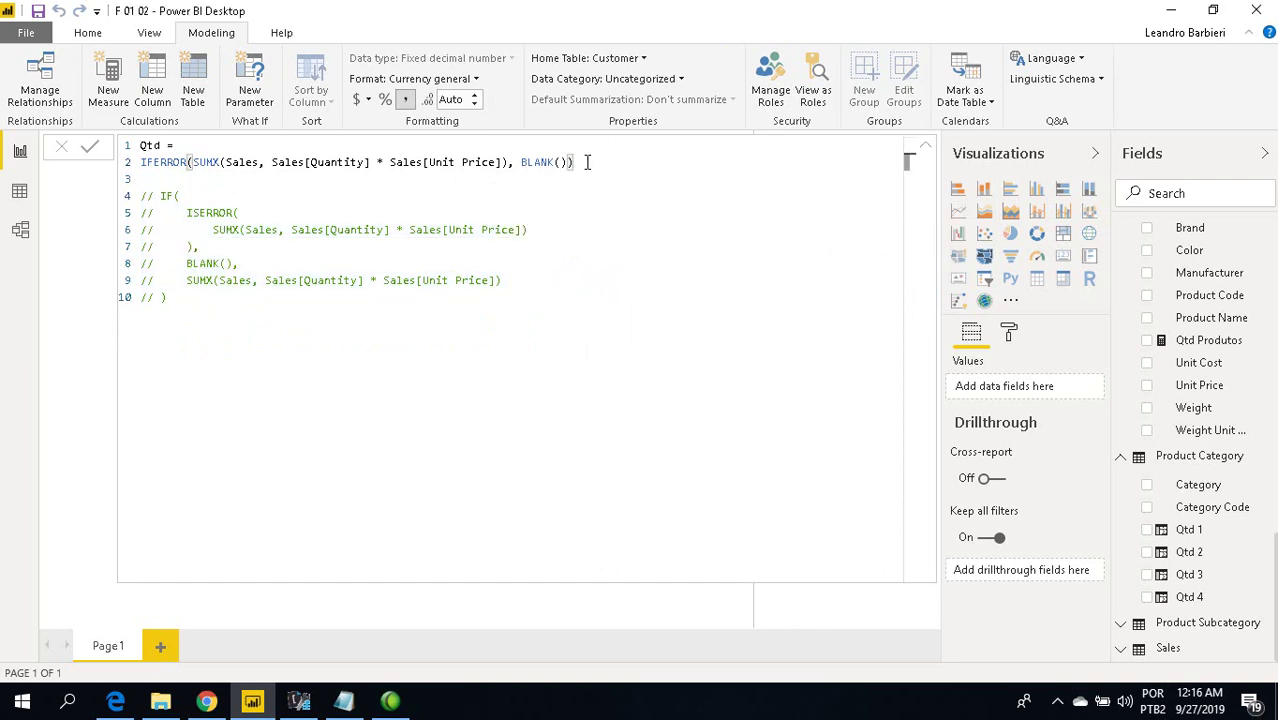
key(shift+Home)
key(ctrl+slash)
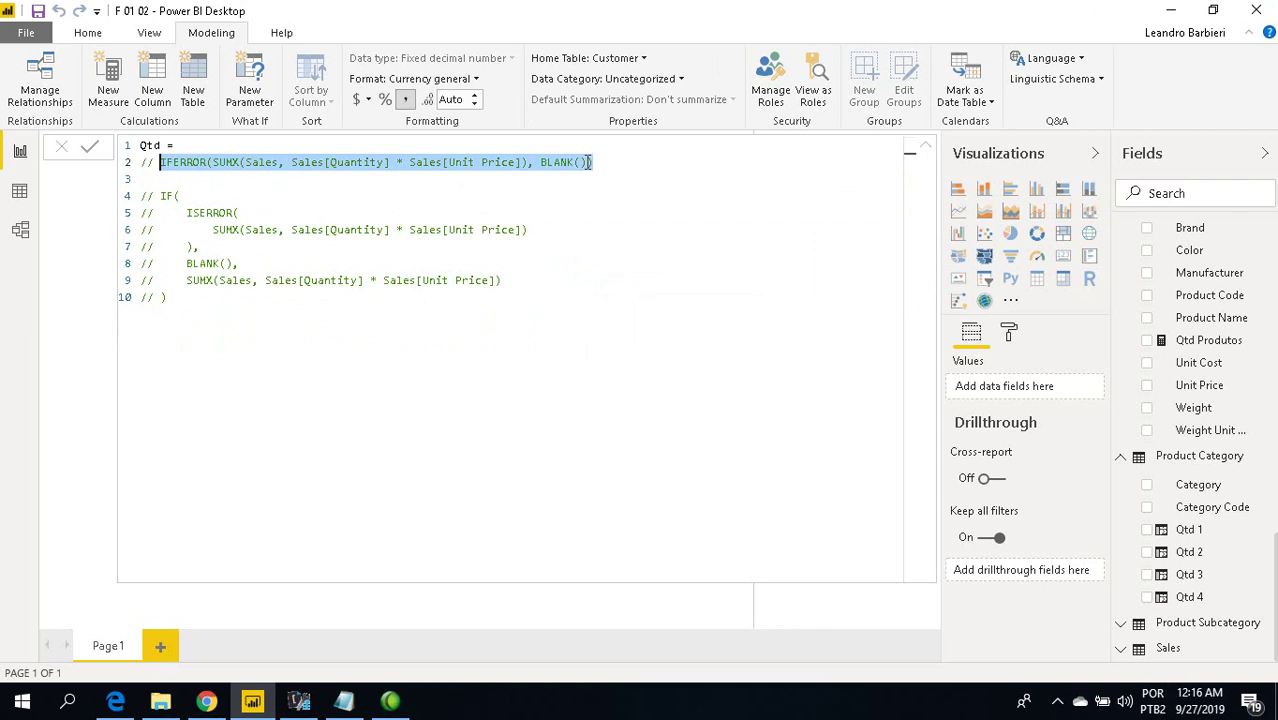
- Uncomment the whole IF and ISERROR block, from IF( through its closing parenthesis
key(Down)
key(Down)
key(Down)
key(Down)
key(Down)
key(Down)
key(Down)
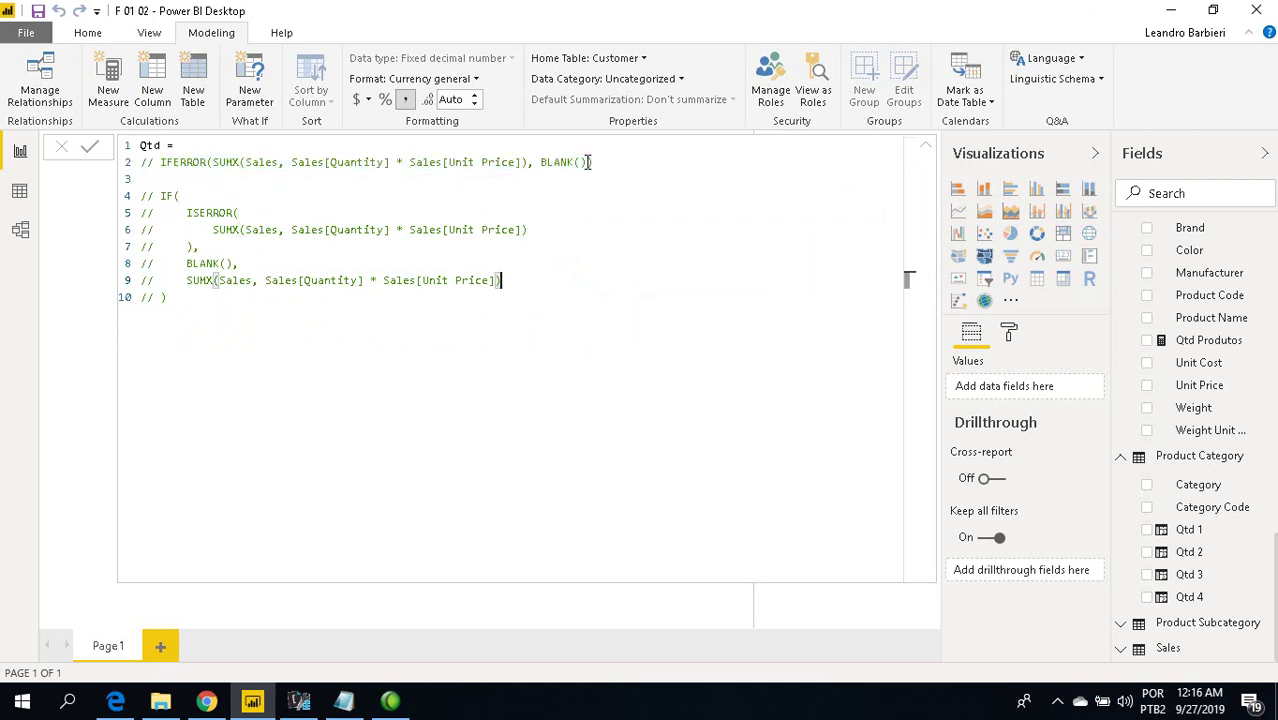
key(shift+Home)
key(Up)
key(Up)
key(Up)
key(Up)
key(Up)
key(shift+Down)
key(shift+Down)
key(shift+Down)
key(shift+Down)
key(shift+Down)
key(shift+Down)
key(shift+Down)
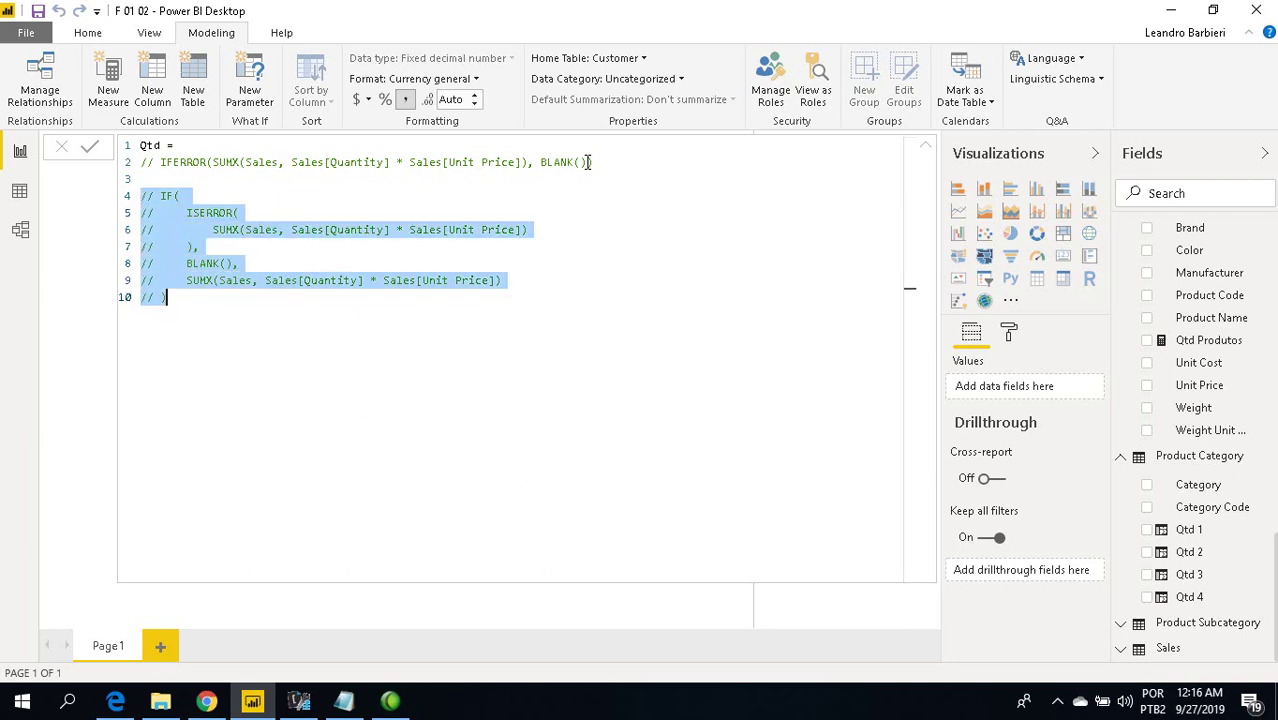
key(ctrl+slash)
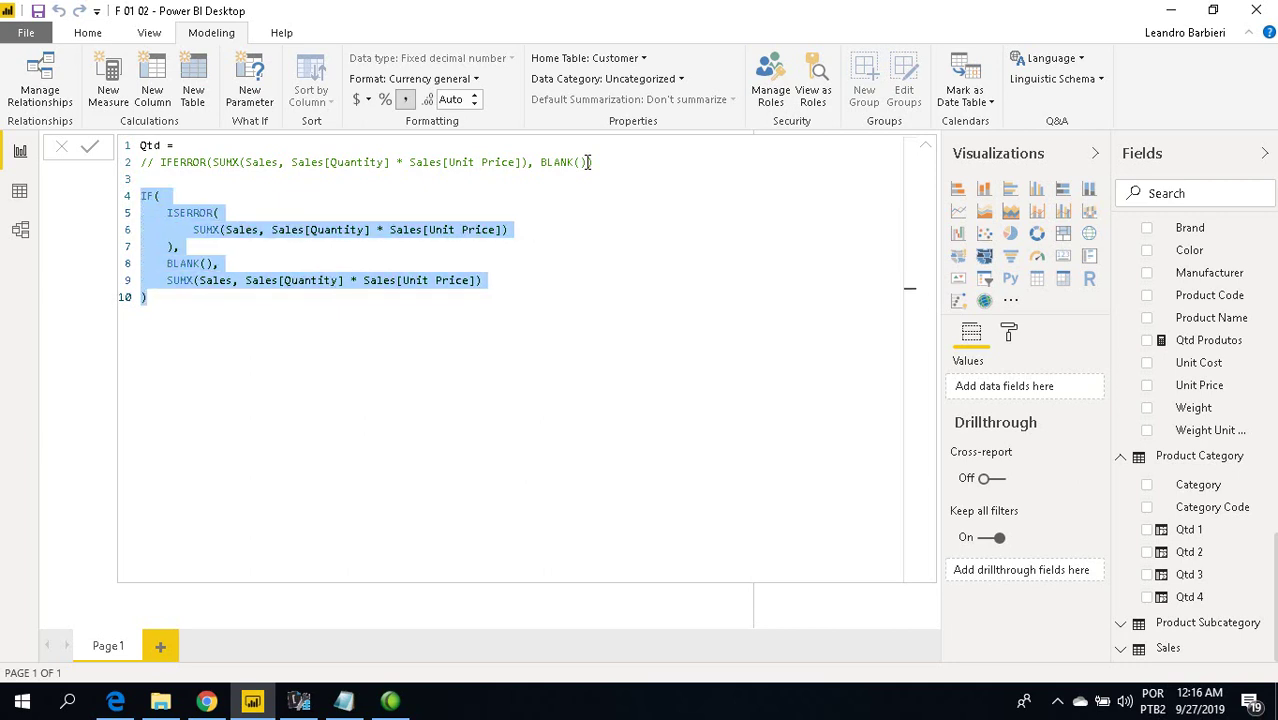
- Examine the lines of the IF expression, highlighting the SUMX expression used as its false result
key(Left)
key(Up)
key(Down)
key(Down)
key(Down)
key(shift+Home)
key(shift+Home)
key(Down)
key(Down)
key(Down)
key(End)
key(shift+Home)
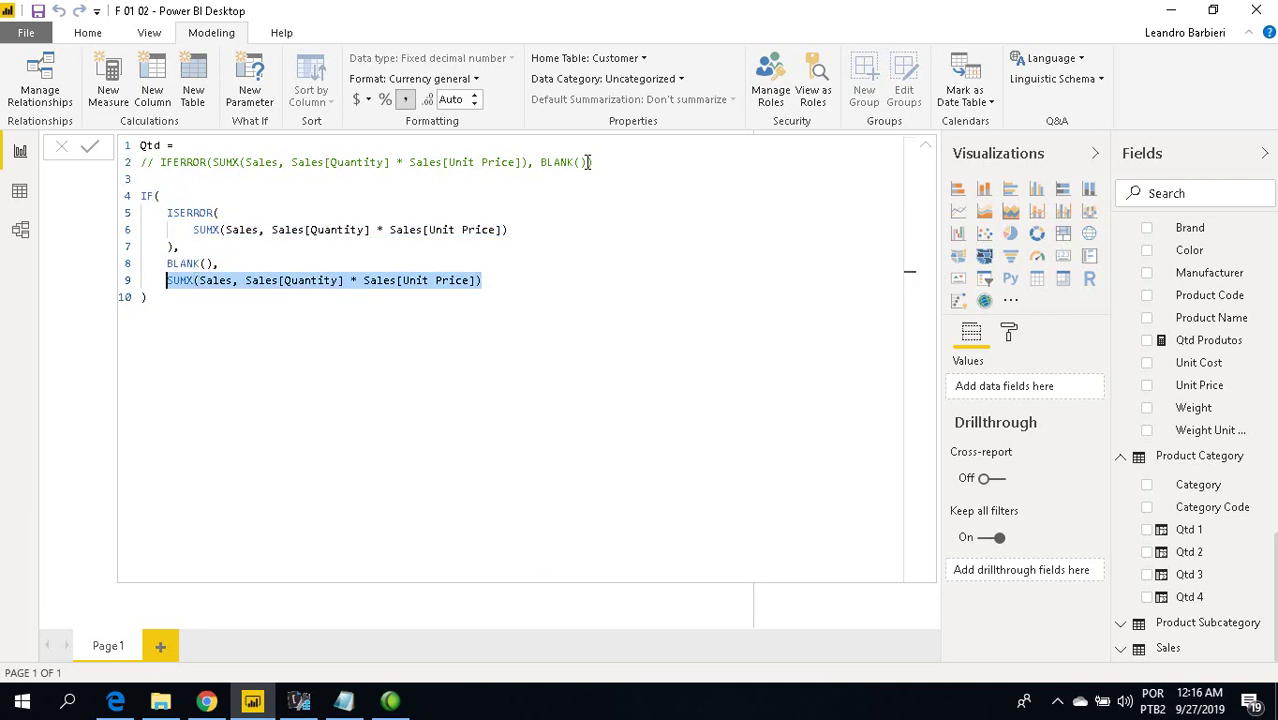
- Comment out the whole IF and ISERROR block again
key(Up)
key(Up)
key(Up)
key(Up)
key(Up)
key(Up)
key(shift+Down)
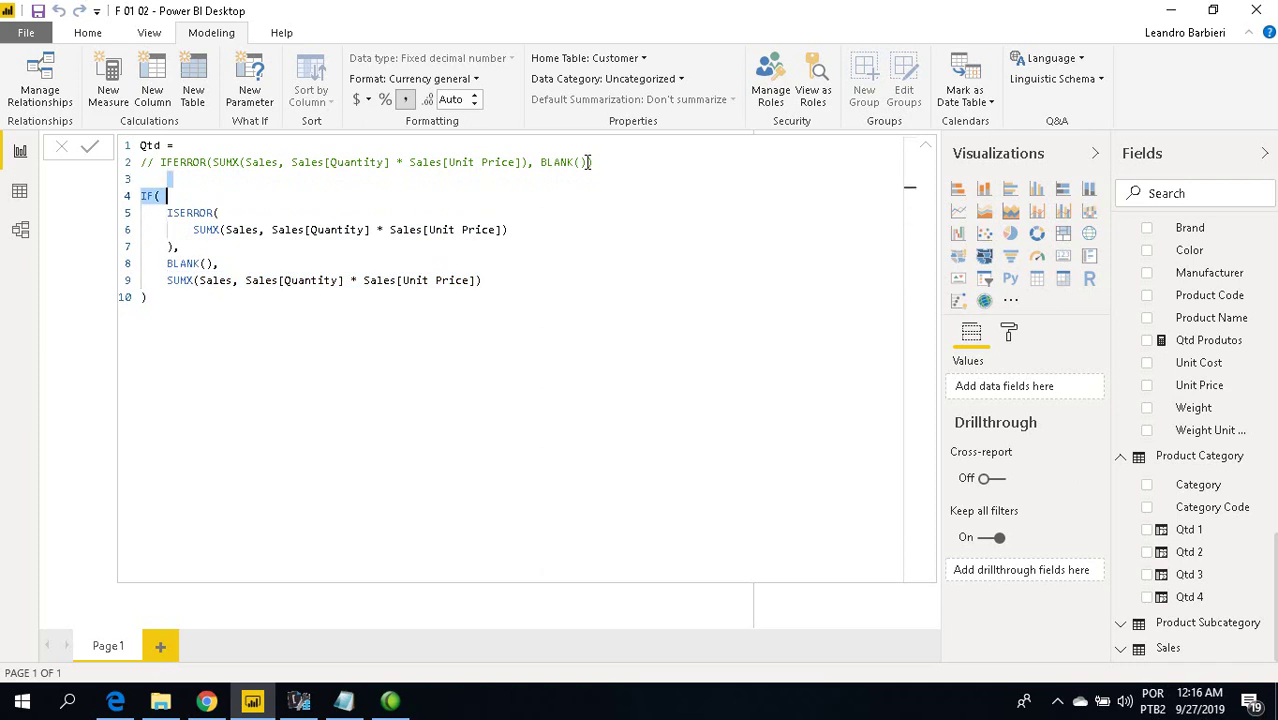
key(shift+Down)
key(shift+Down)
key(shift+Down)
key(shift+Down)
key(shift+Down)
key(shift+Down)
key(ctrl+slash)
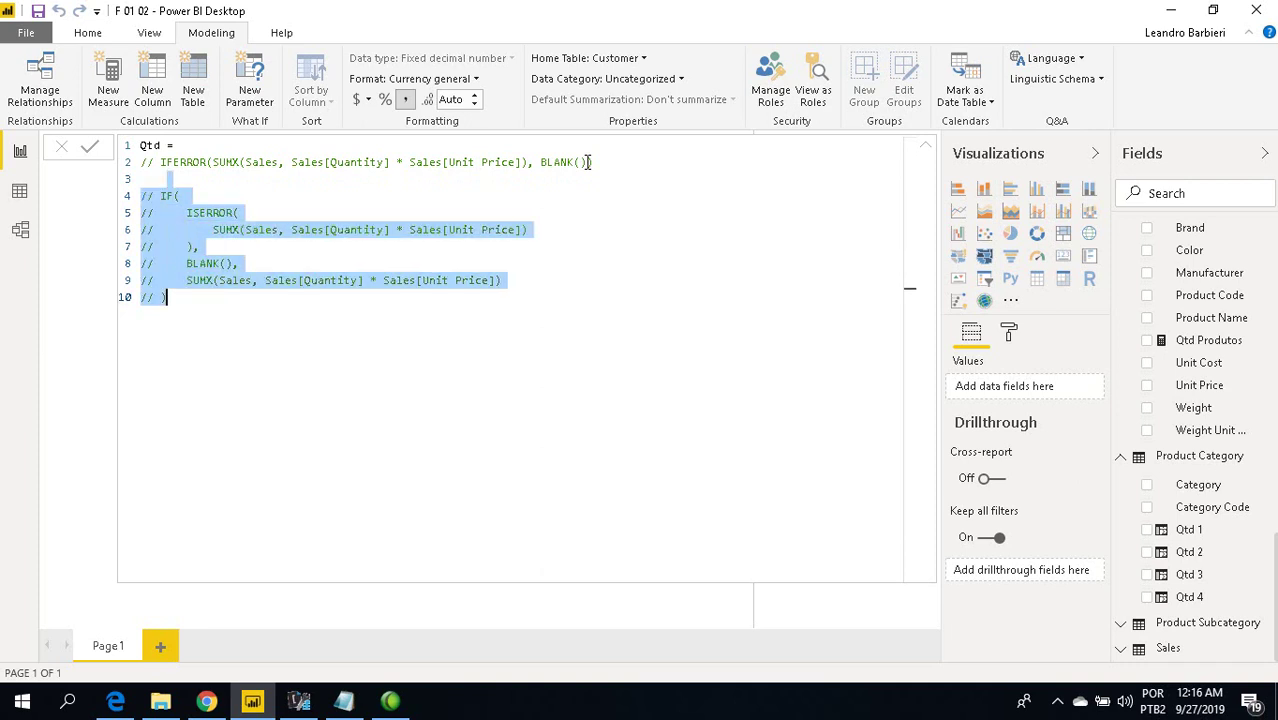
- Uncomment the IFERROR line so it is the active formula of Qtd
key(Up)
key(Up)
key(Up)
key(Up)
key(Up)
key(Up)
key(Up)
key(Up)
key(Up)
click(590, 162)
key(shift+Home)
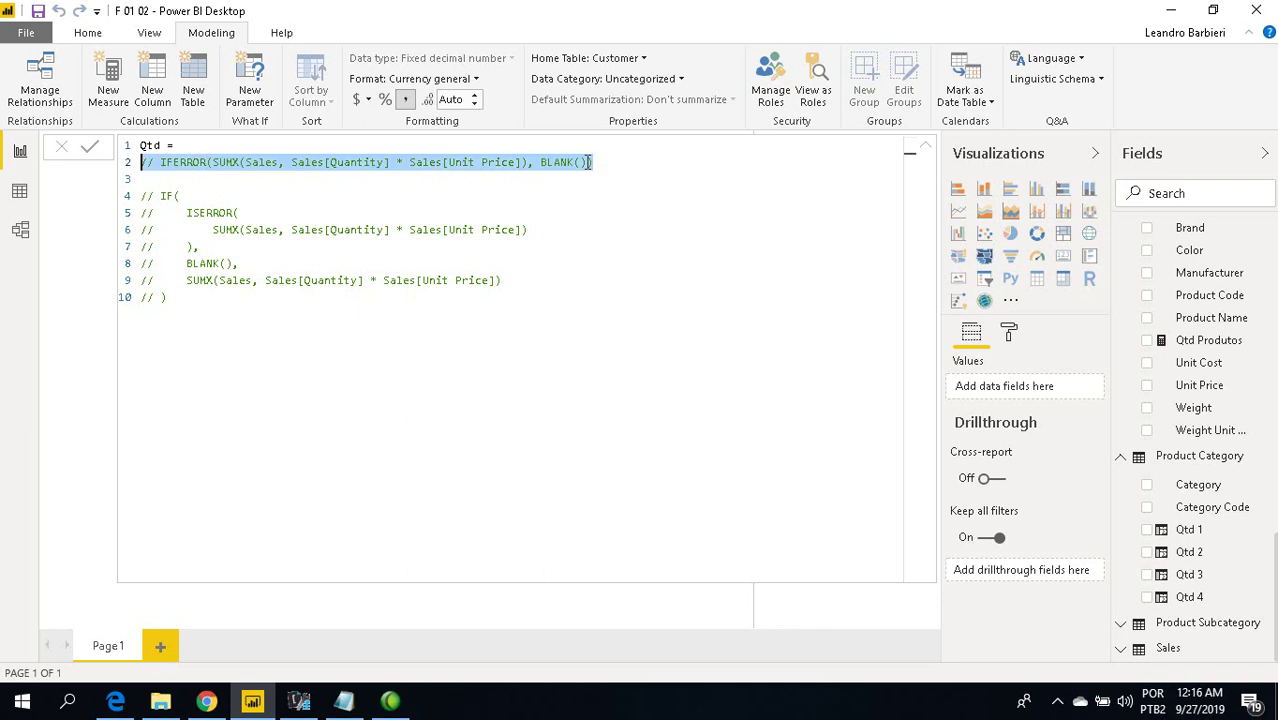
key(ctrl+slash)
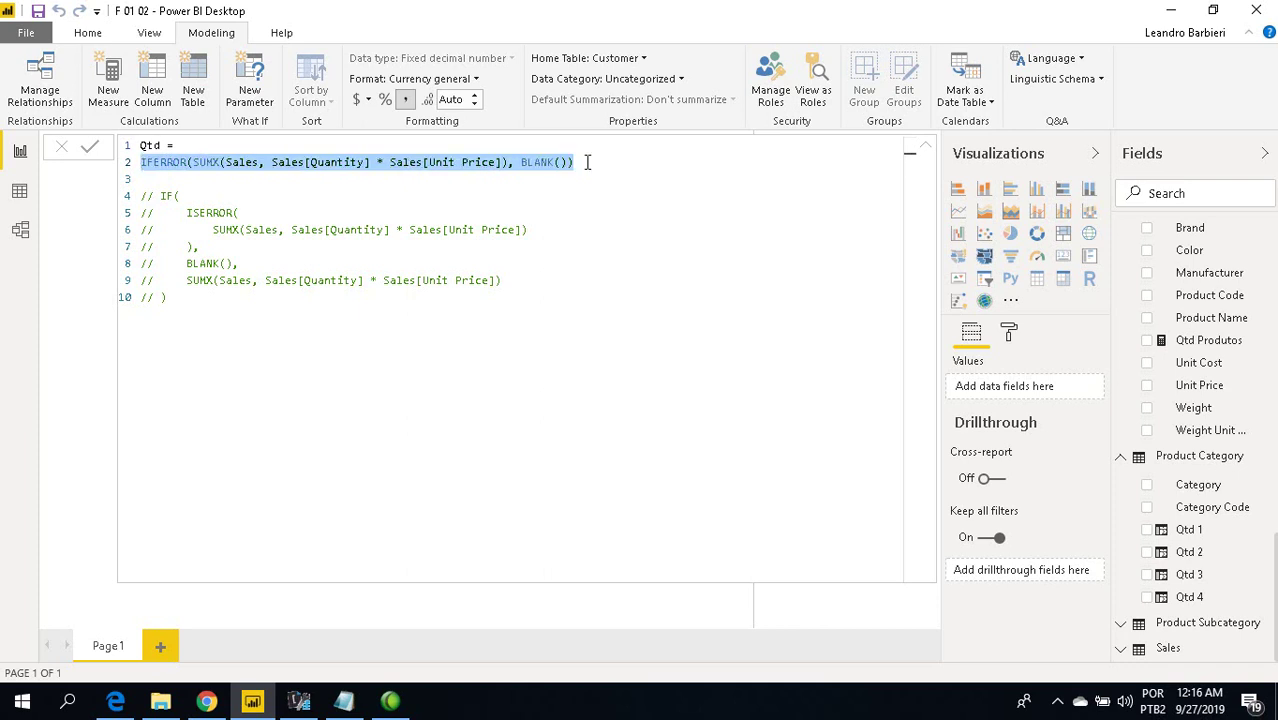
- Examine IFERROR's first argument by highlighting the complete SUMX(Sales, Sales[Quantity] * Sales[Unit Price]) expression
click(588, 162)
key(Down)
key(Up)
key(ctrl+Right)
key(ctrl+Right)
key(Left)
key(Left)
key(Left)
key(Left)
key(ctrl+shift+Right)
key(ctrl+shift+Right)
key(ctrl+shift+Right)
key(ctrl+shift+Right)
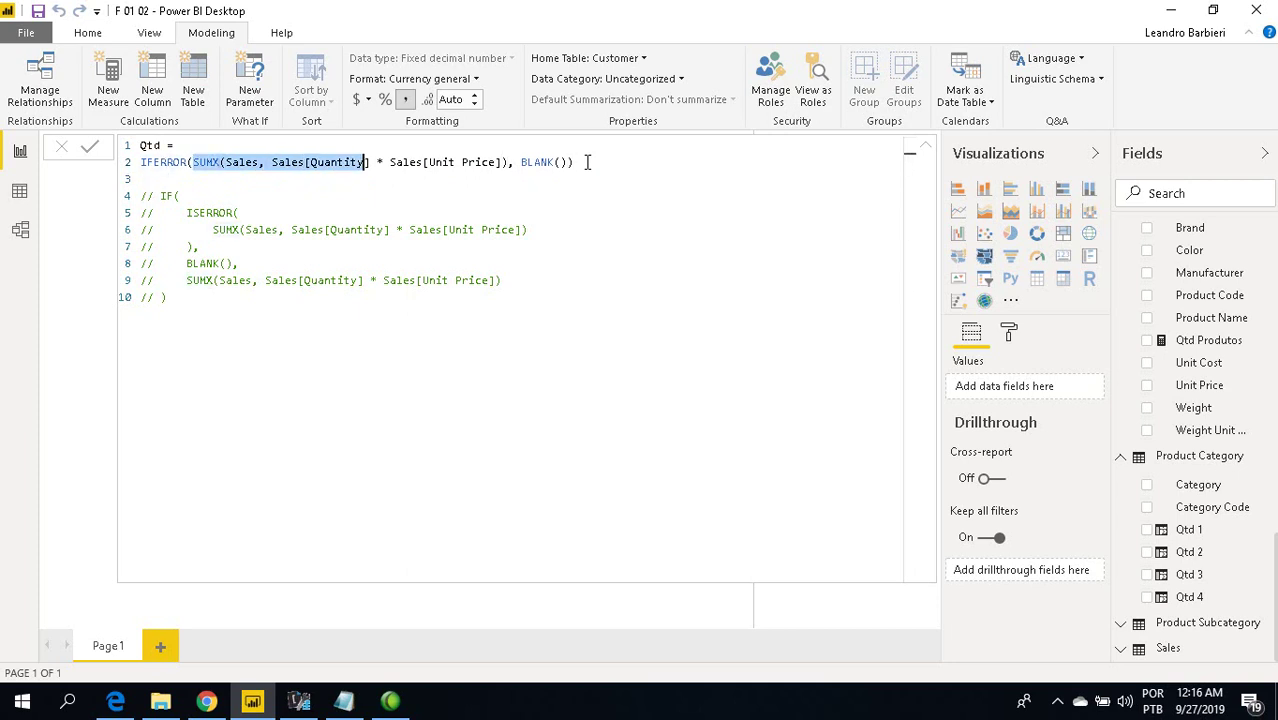
key(ctrl+shift+Right)
key(ctrl+shift+Right)
key(ctrl+shift+Right)
key(ctrl+shift+Right)
key(ctrl+shift+Right)
key(ctrl+shift+Right)
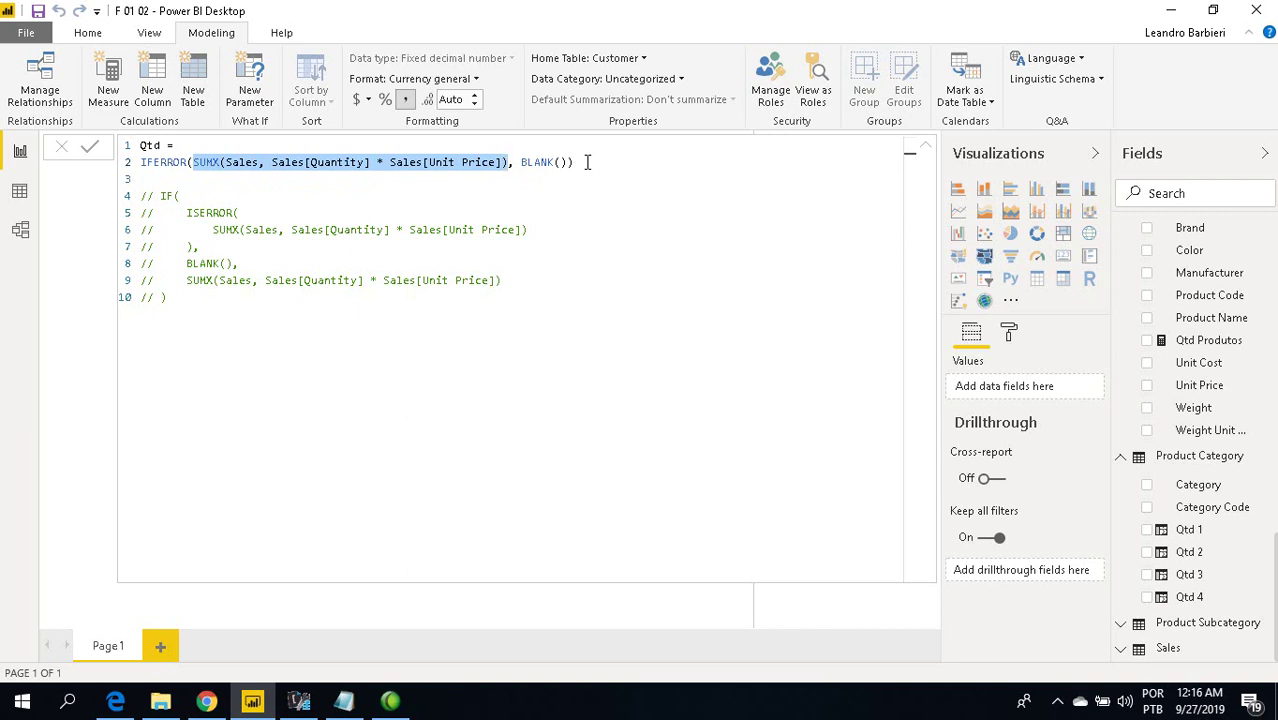
- Comment out only the IFERROR line, leaving Qtd = uncommented
key(End)
key(ctrl+shift+Home)
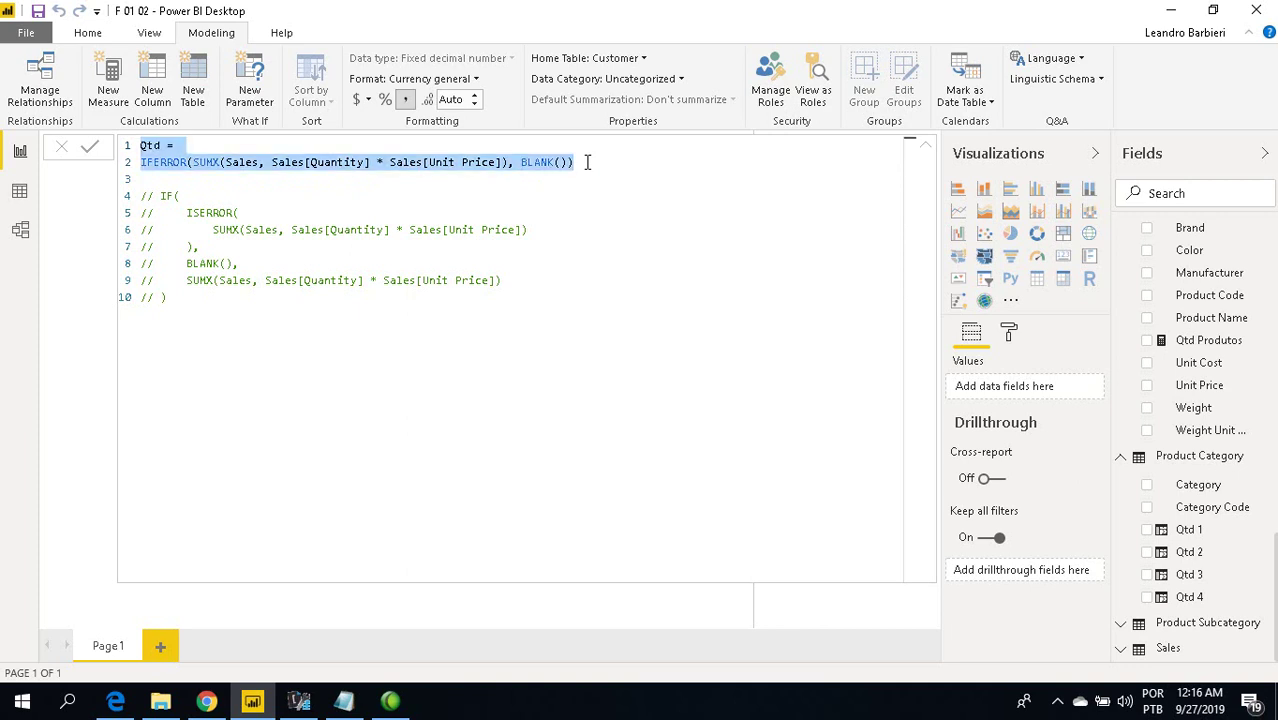
key(shift+Down)
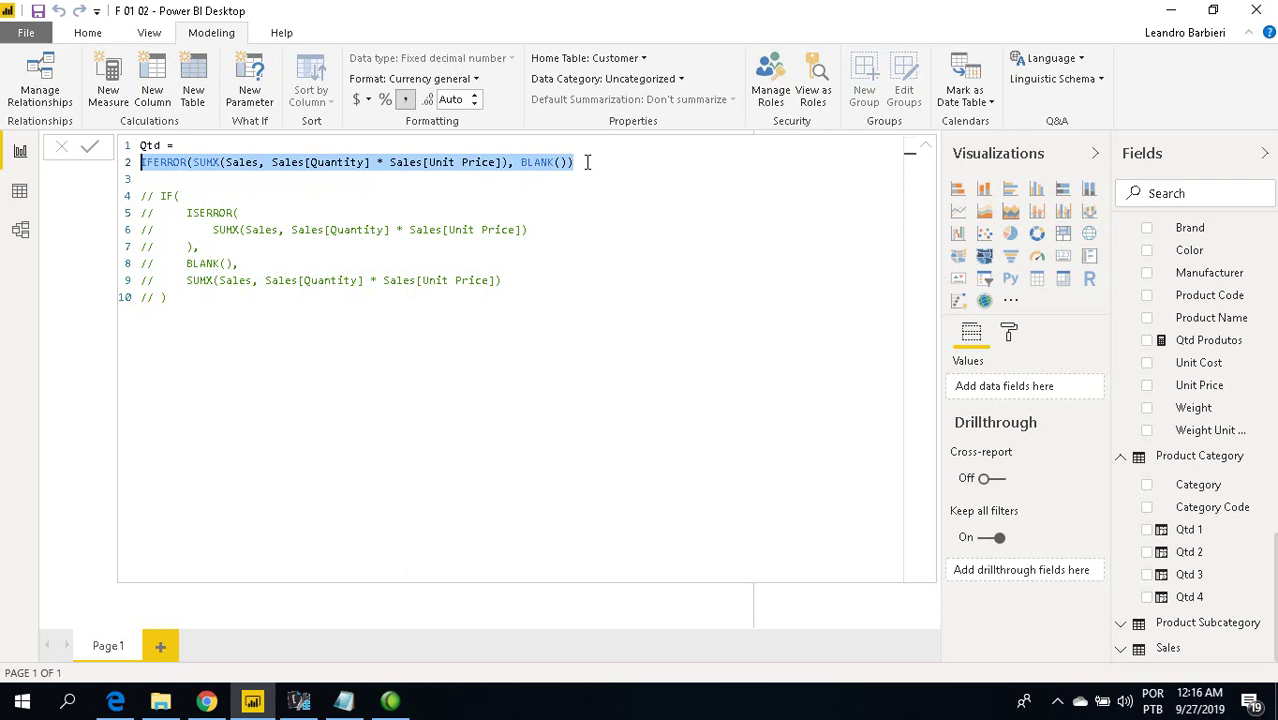
key(ctrl+slash)
click(588, 163)
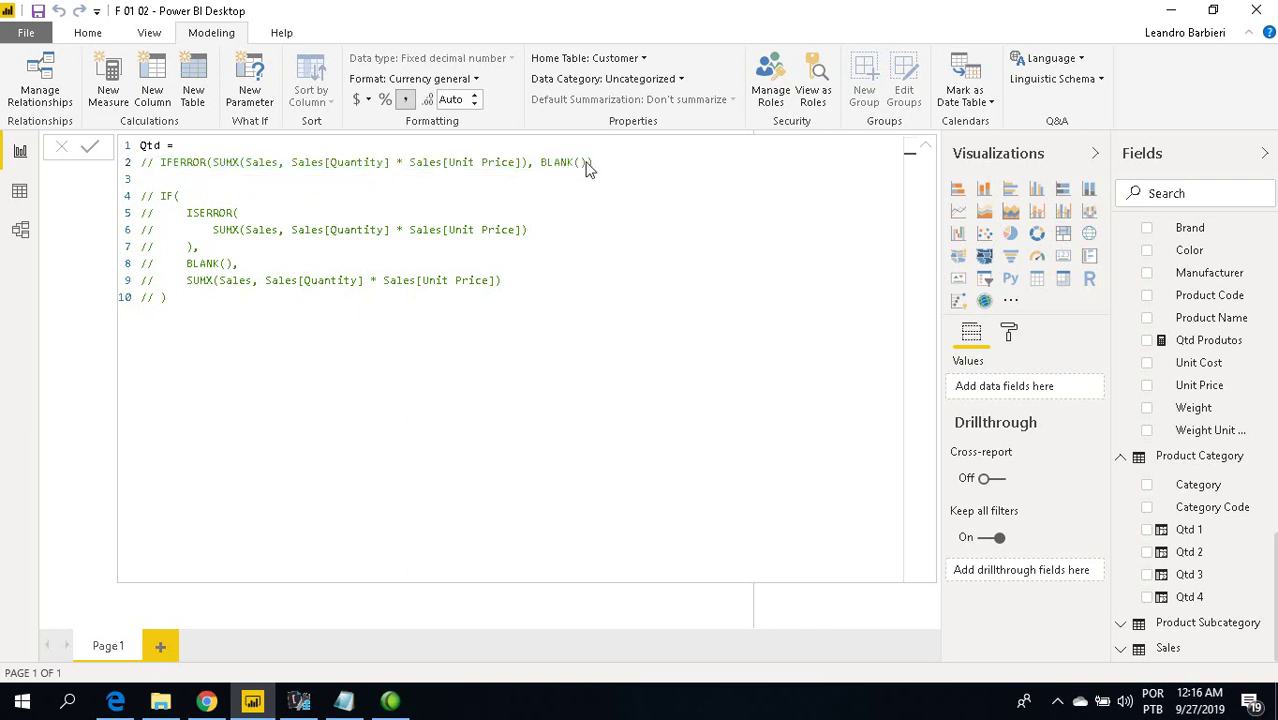
- Insert an empty line directly after Qtd =, above the commented formulas
click(261, 147)
key(shift+Return)
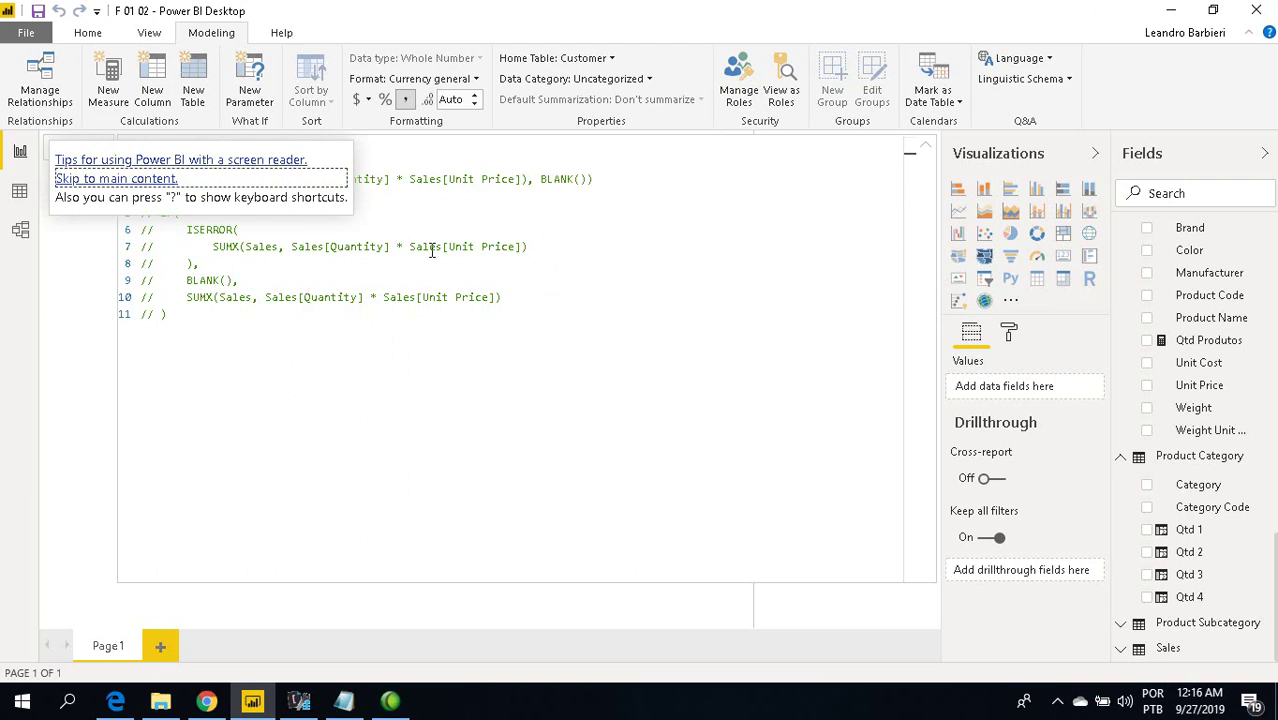
click(344, 190)
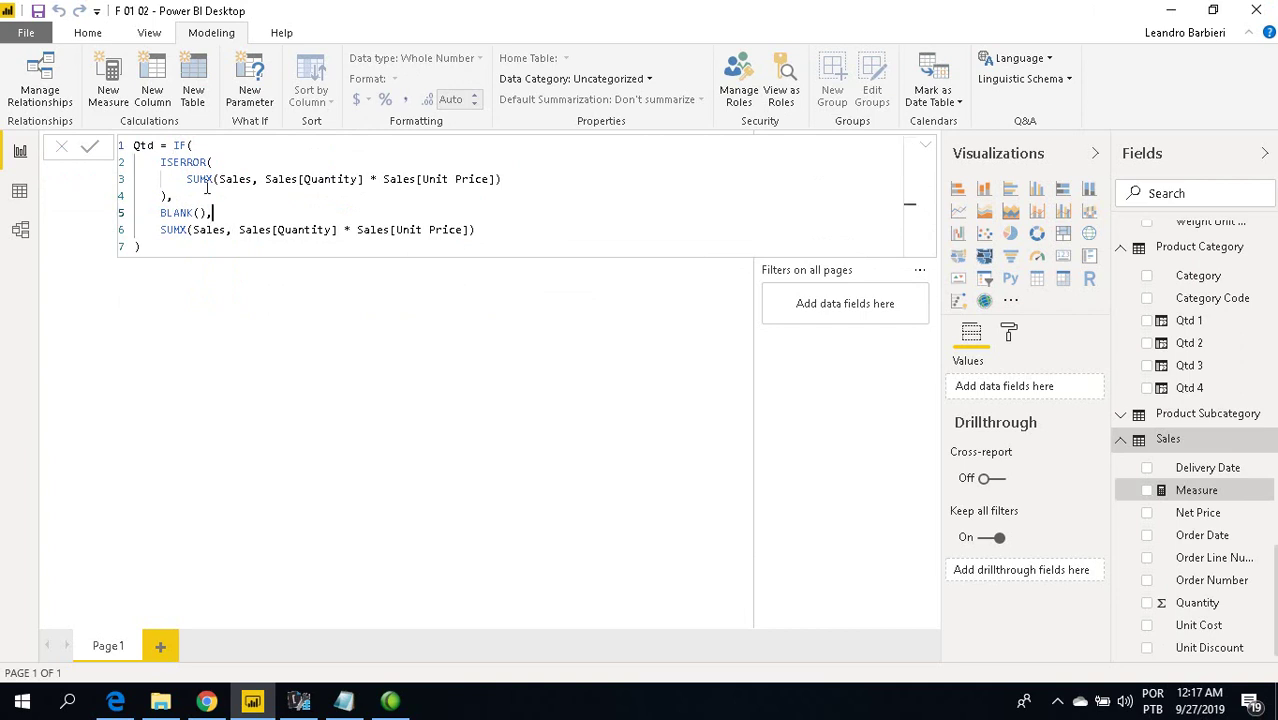
- Replace ISERROR with ISBLANK in the IF condition of the new Sales measure's Qtd formula
click(173, 162)
double_click(174, 162)
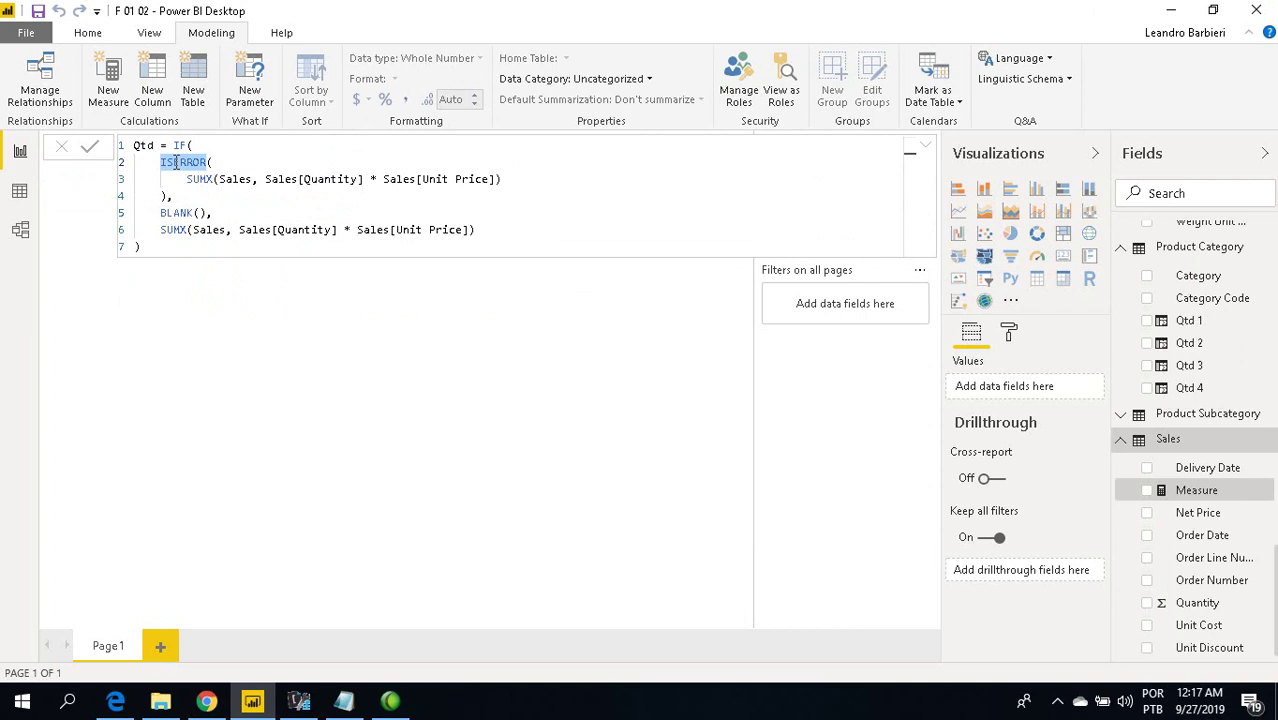
text(I)
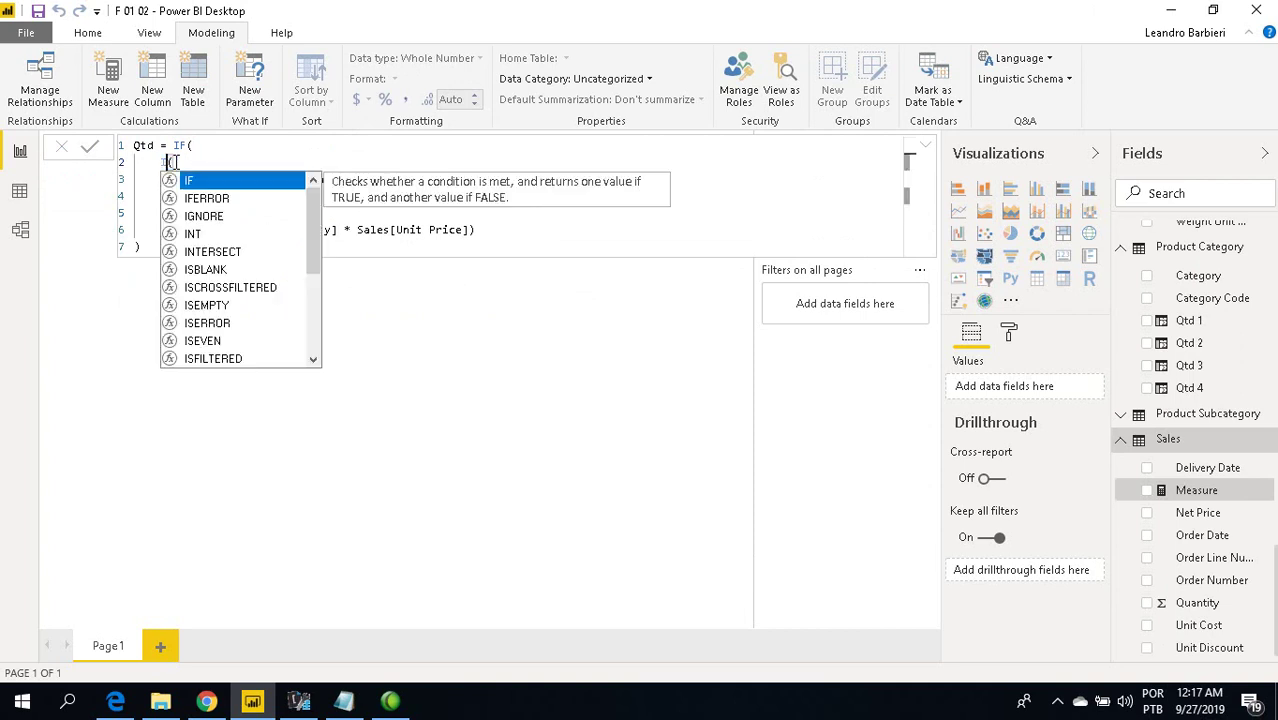
text(SBLANK()
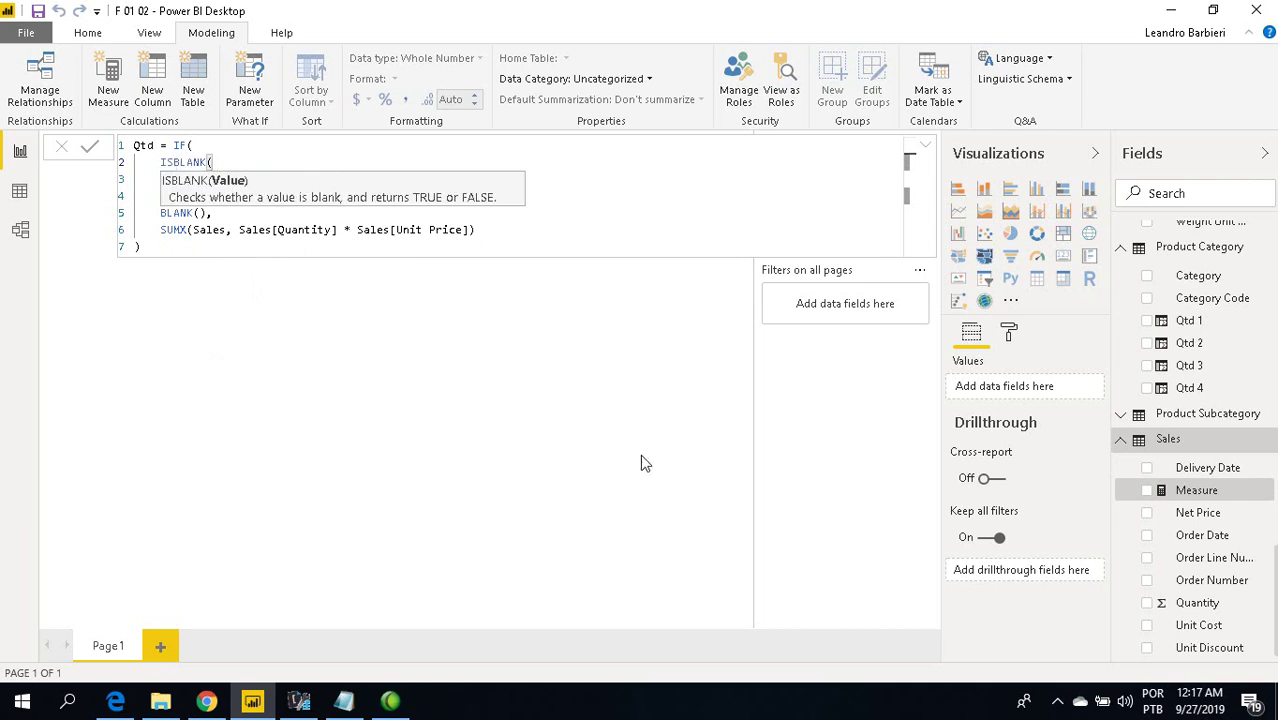
click(511, 246)
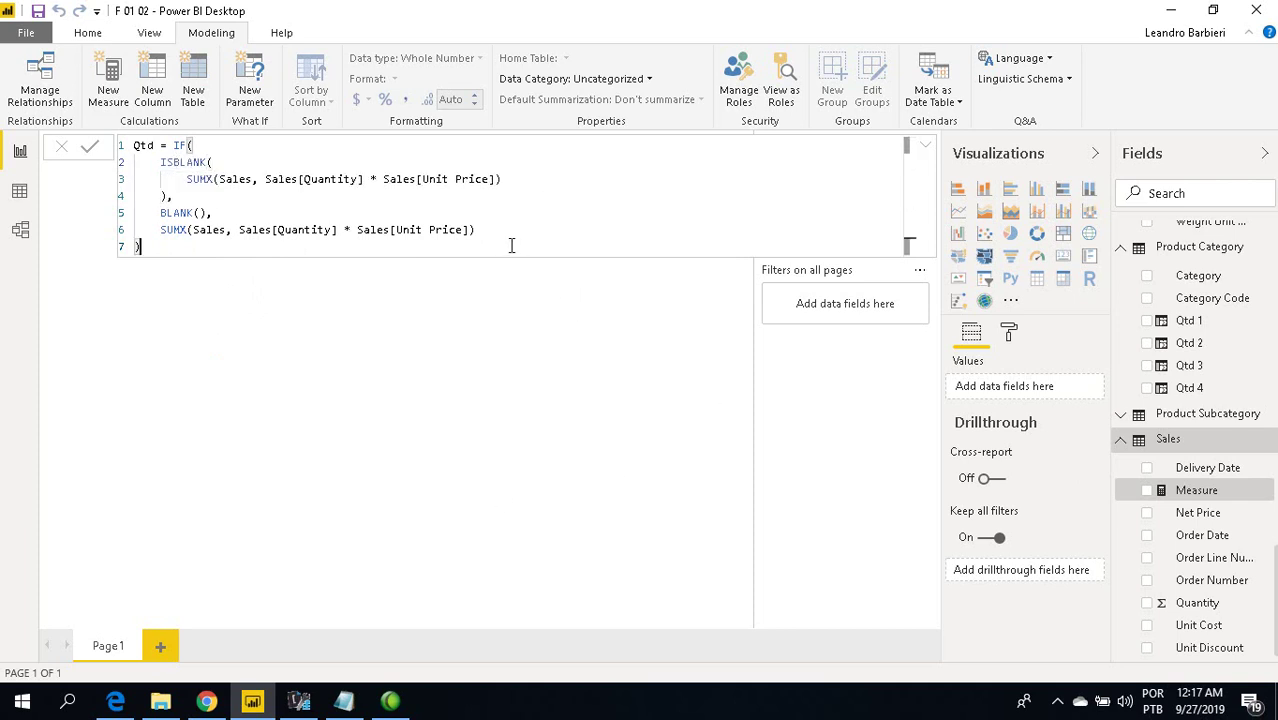
click(509, 238)
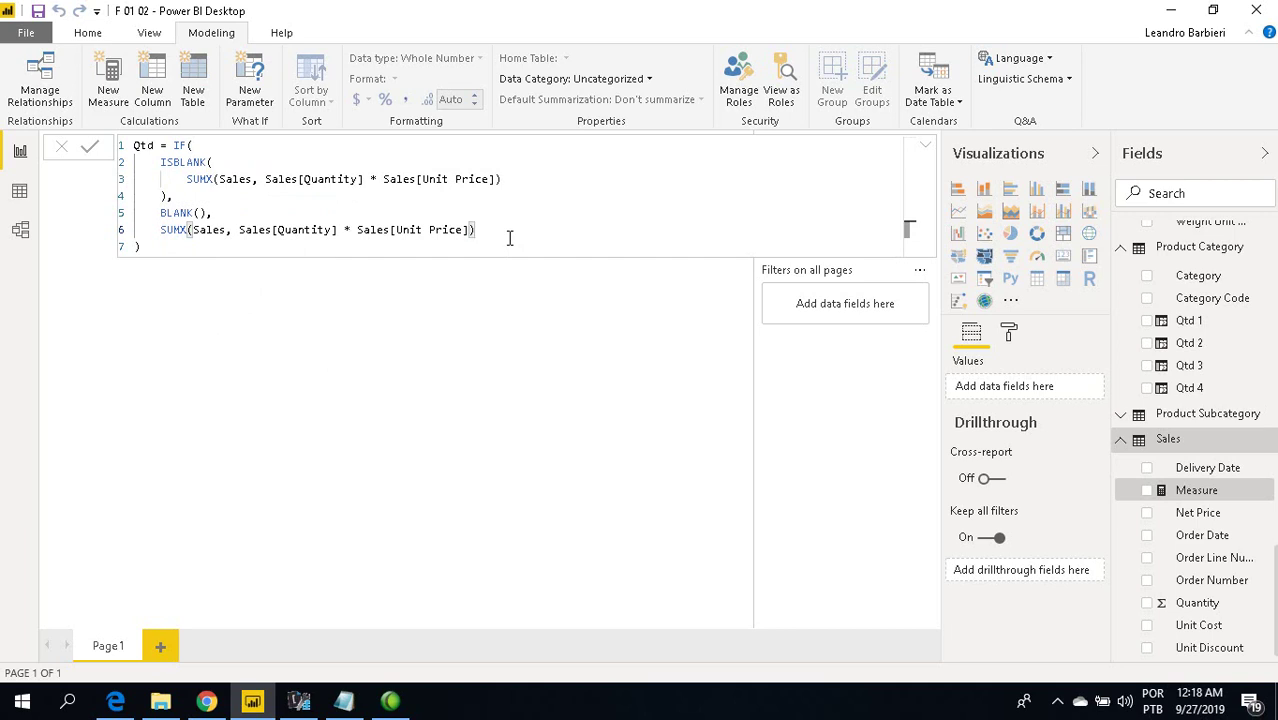
- Replace BLANK() in the Qtd formula with ERROR("Expressão inválida. Entre em contato com o desenvolvedor")
click(217, 212)
drag(214, 212, 161, 215)
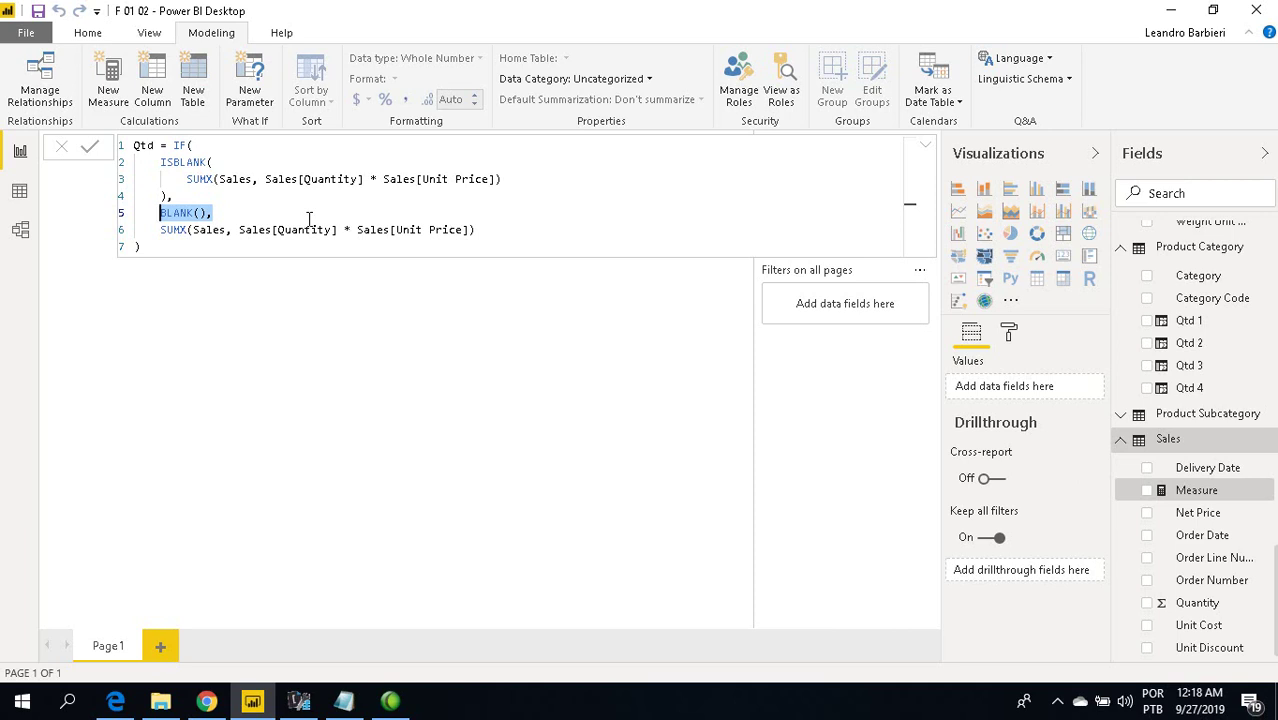
text(ERROR()
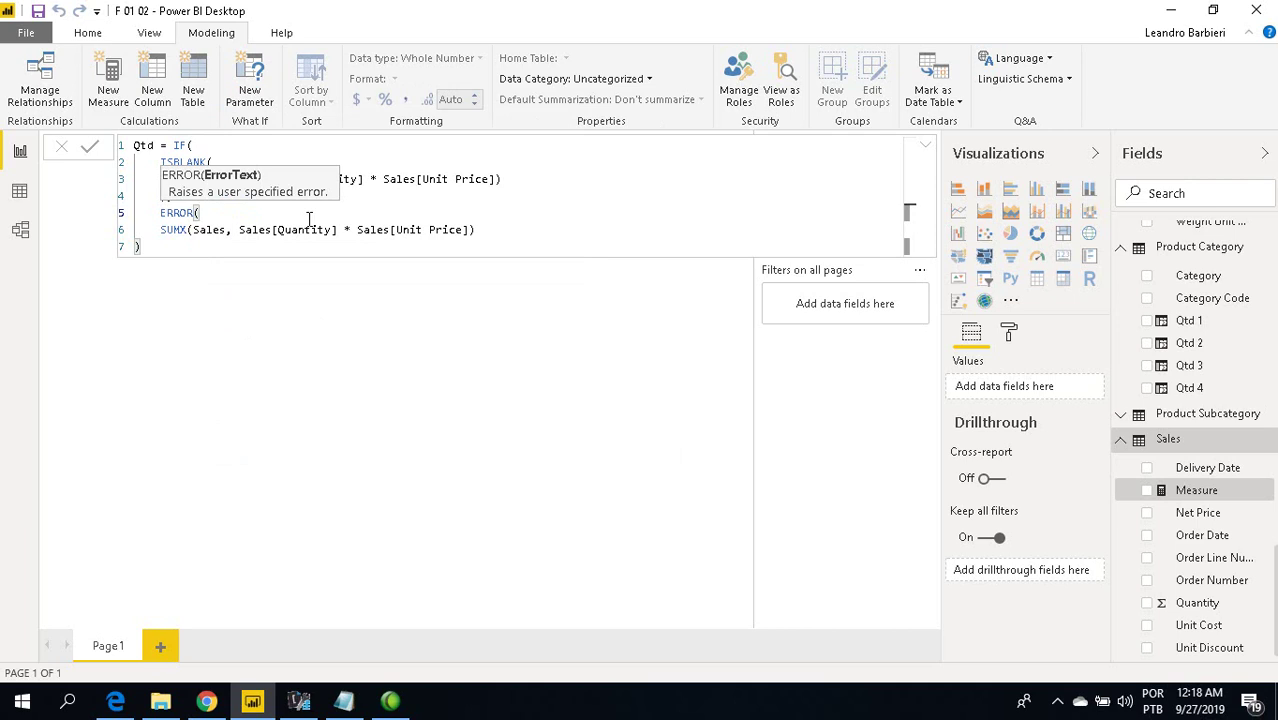
text("")
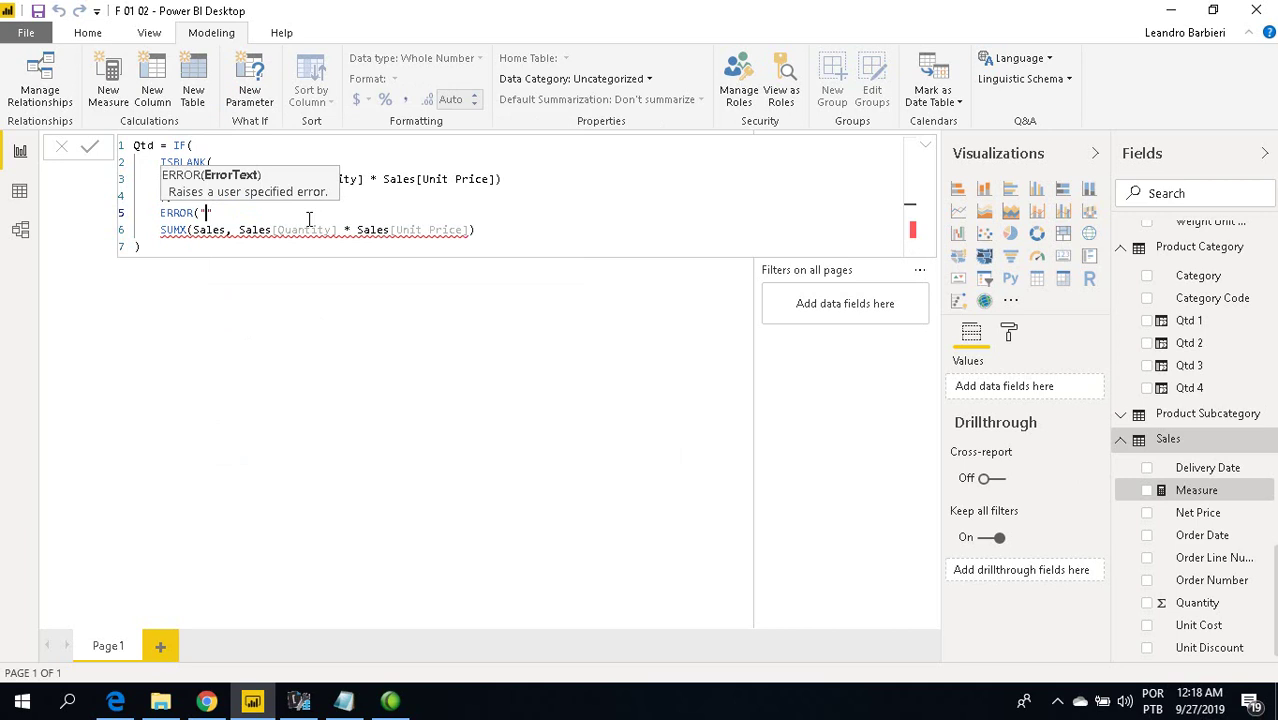
text(Expressão)
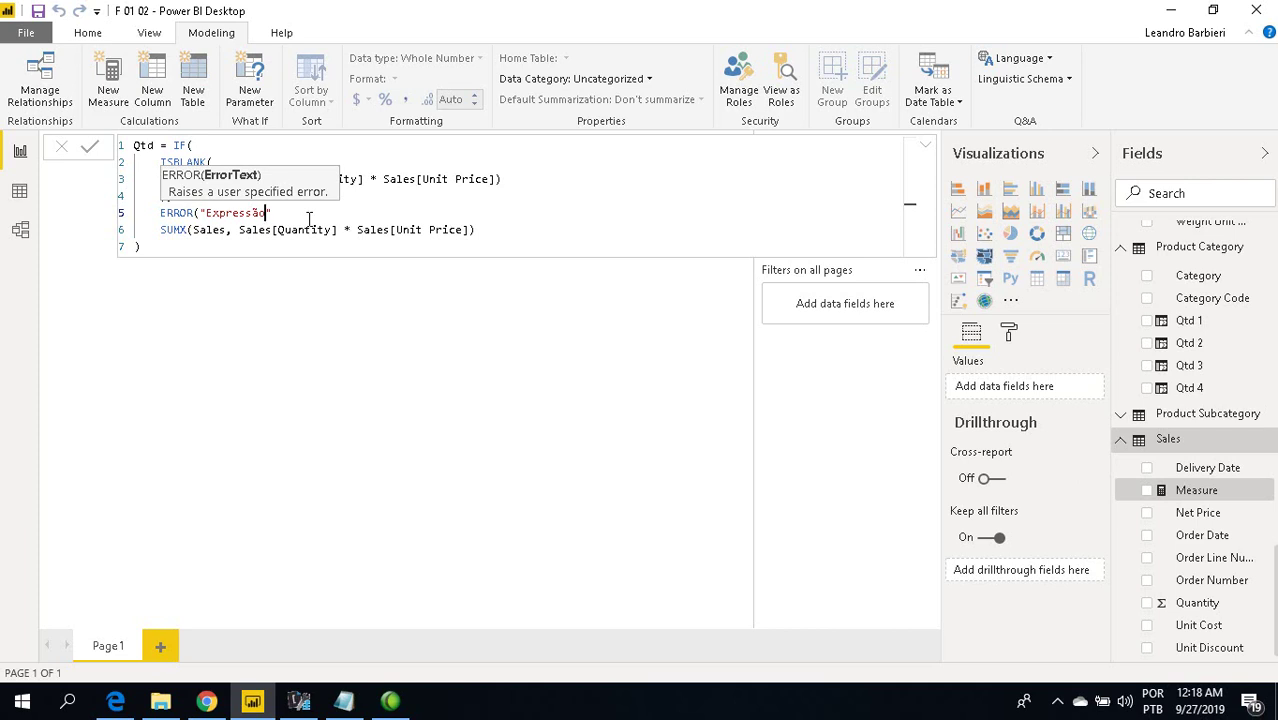
text( inváli)
text(da. )
text(Entre e)
text(m contato com )
text(o dese)
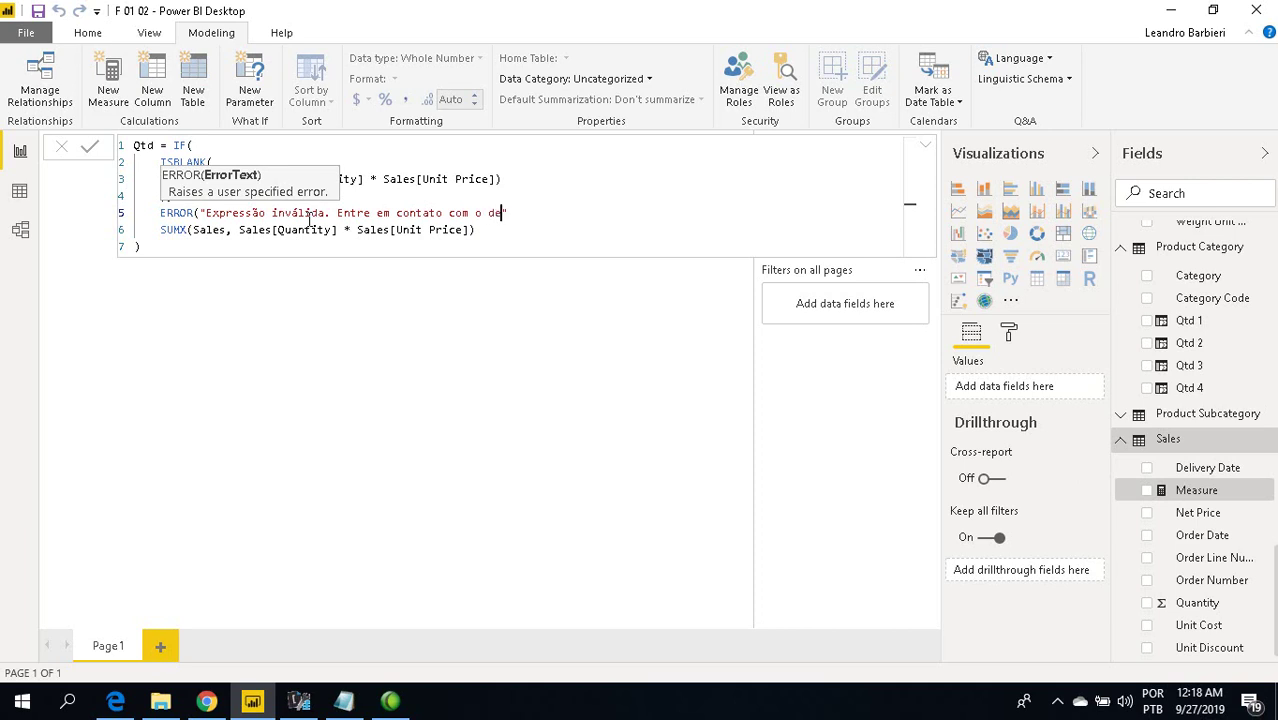
text(nvolvedor)
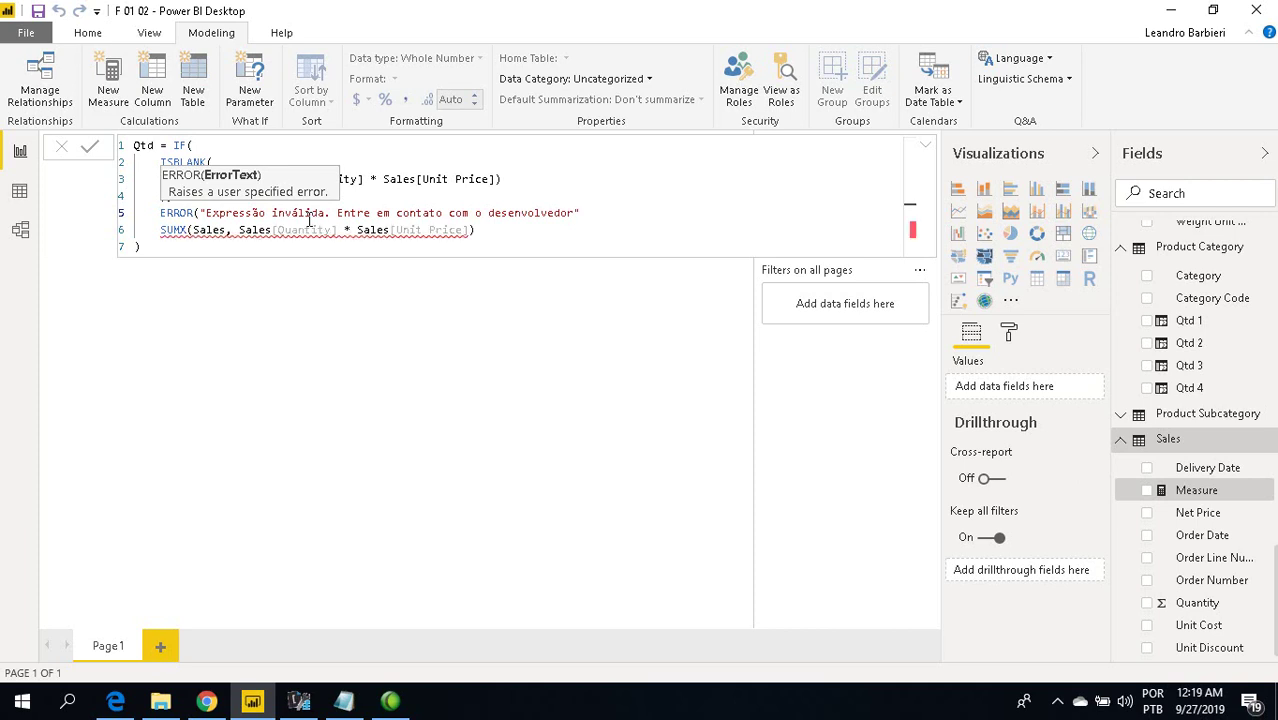
key(End)
text())
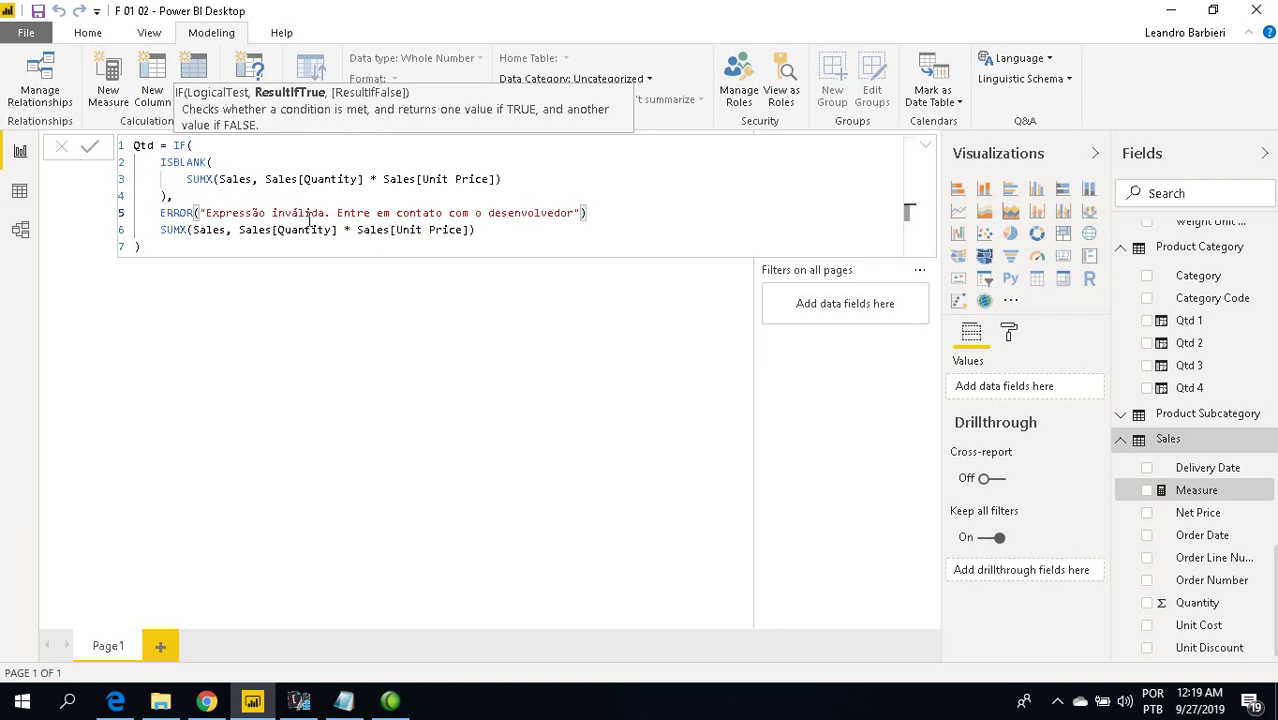
- Add a comma after the ERROR call to separate it from the final SUMX argument
key(Up)
key(Up)
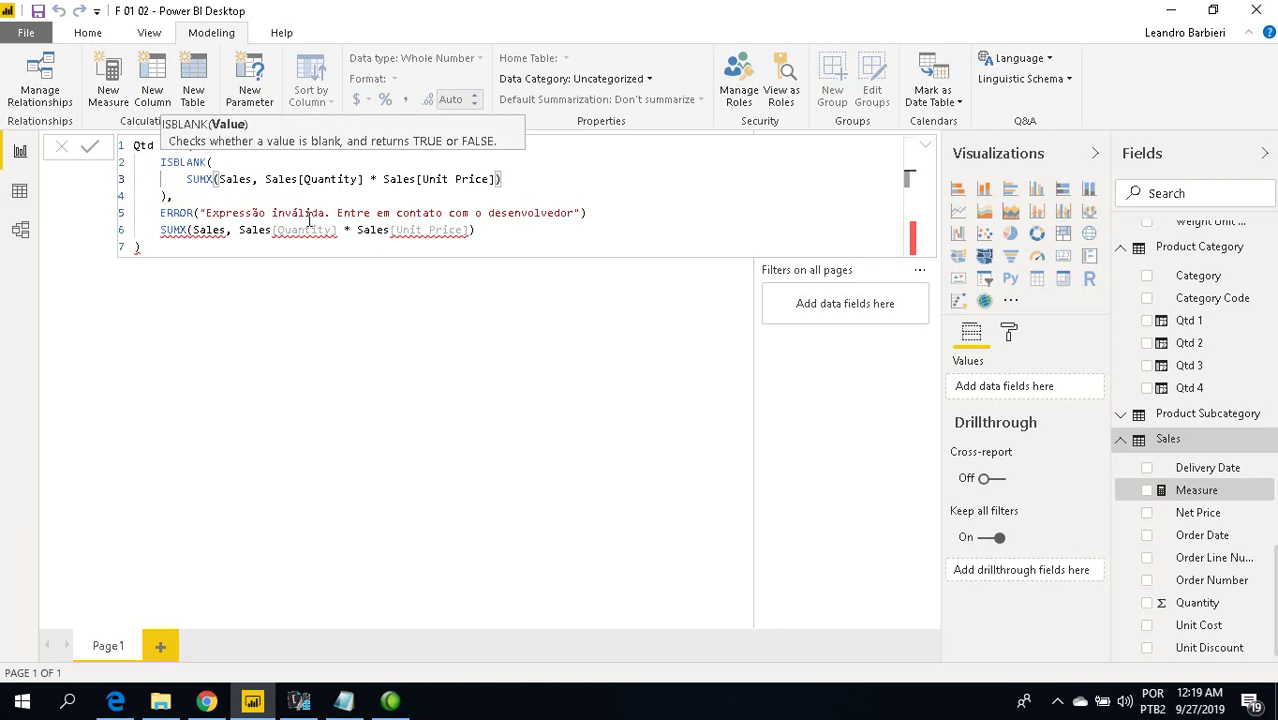
key(Down)
key(Down)
key(End)
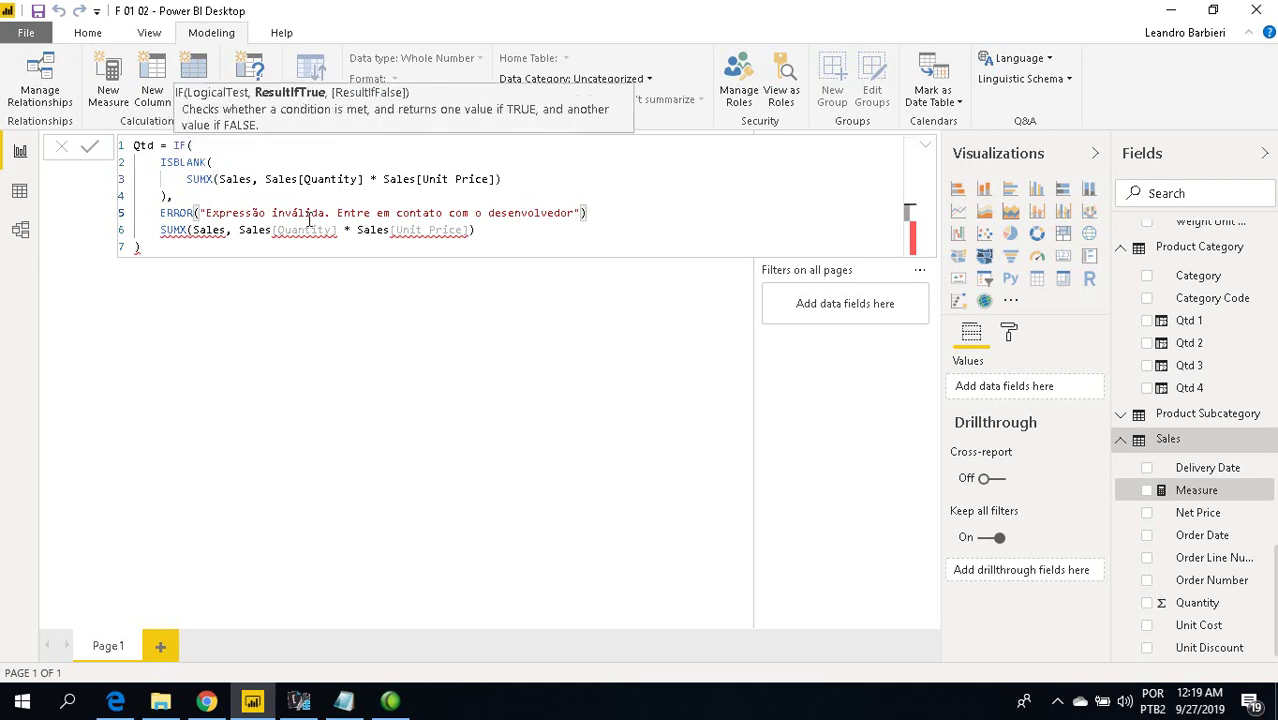
text(,)
- Replace the whole ISBLANK condition of the IF with TRUE(), keeping a comma before the ERROR argument
key(Up)
key(Up)
key(shift+Home)
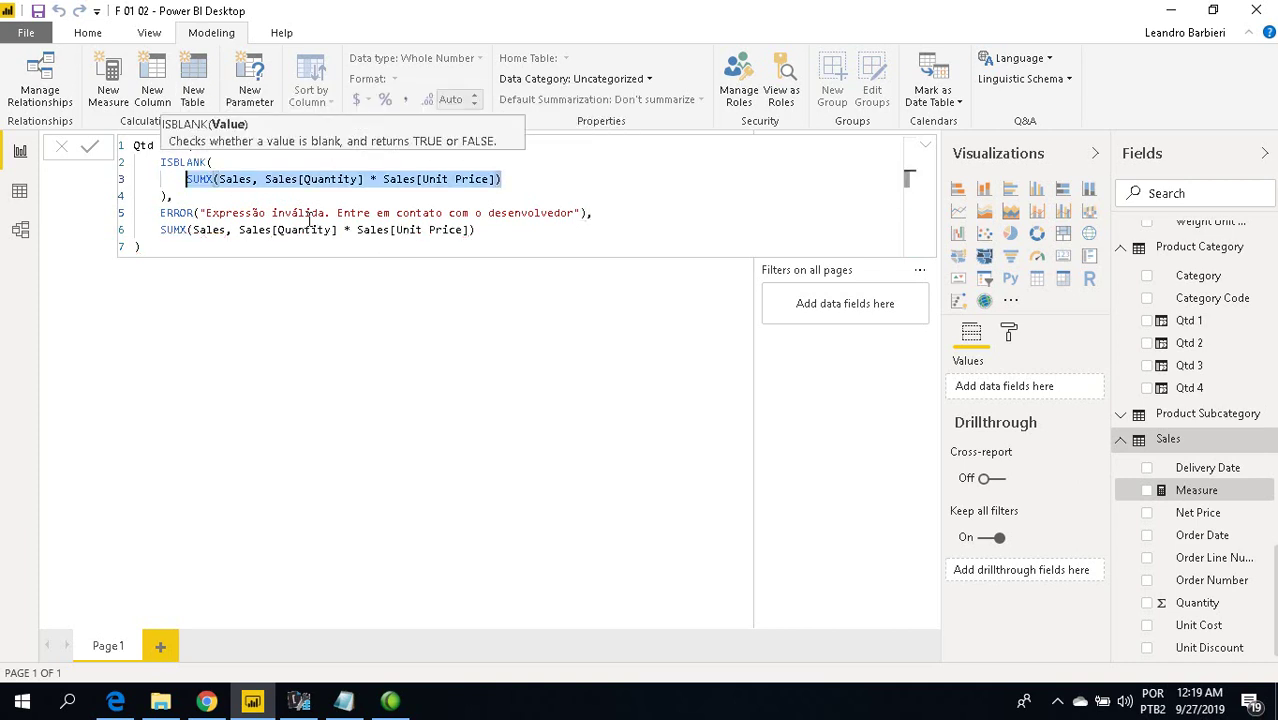
key(shift+Down)
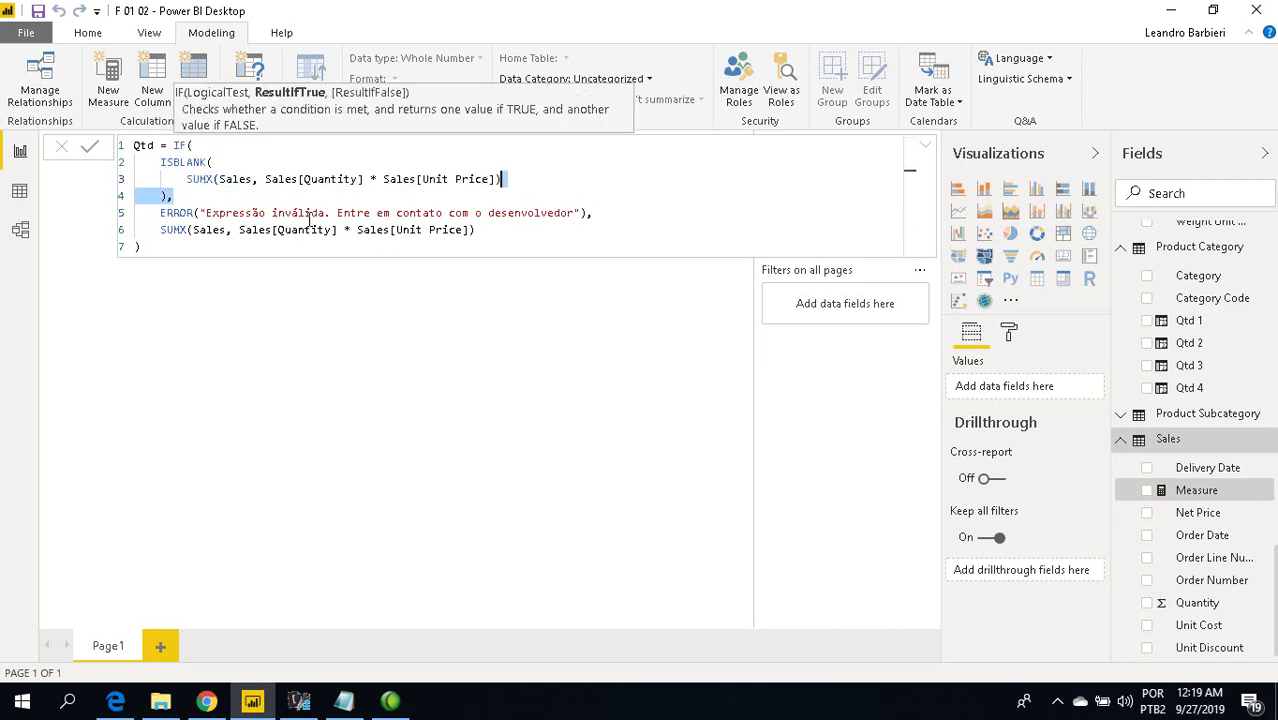
key(shift+Up)
key(shift+Home)
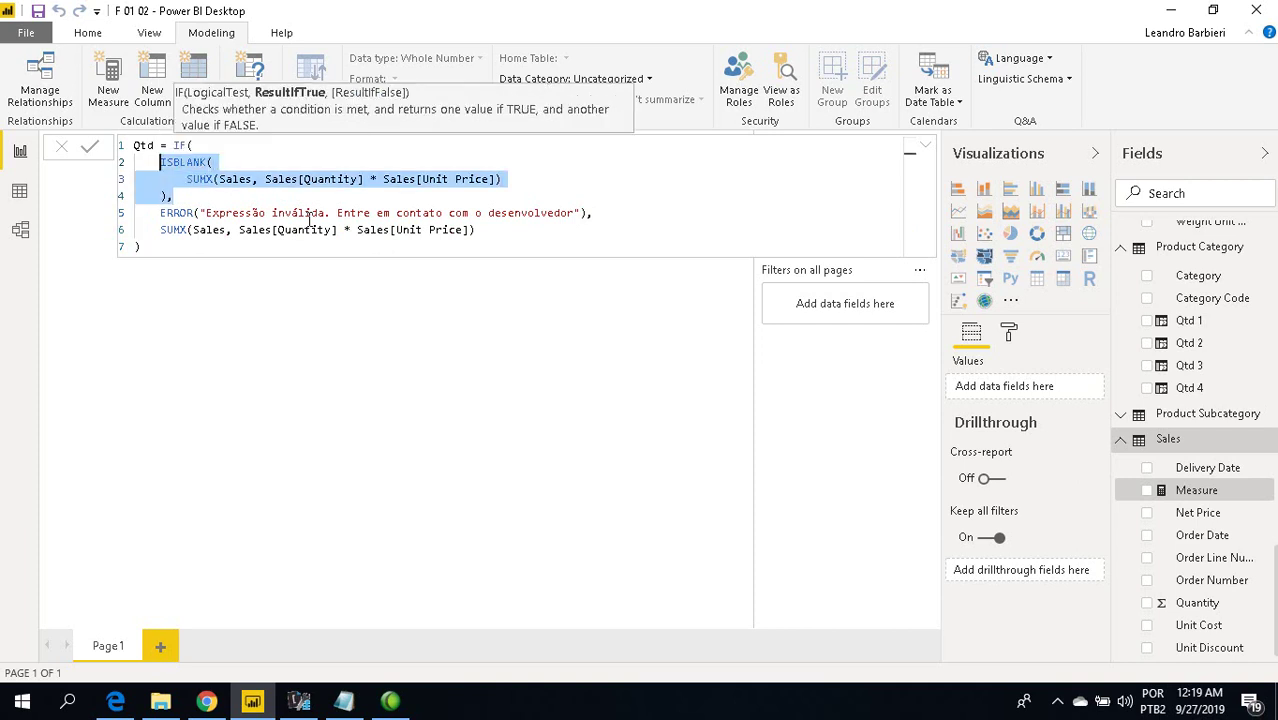
text(TRUE())
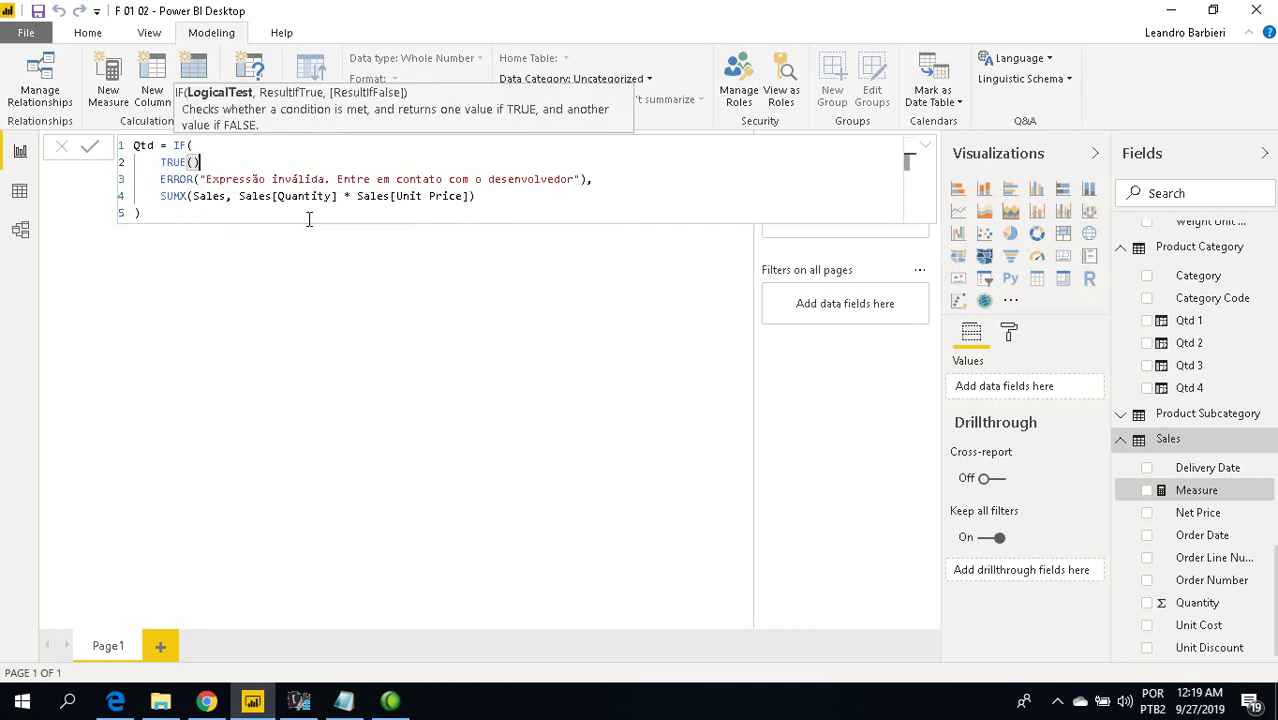
text(,)
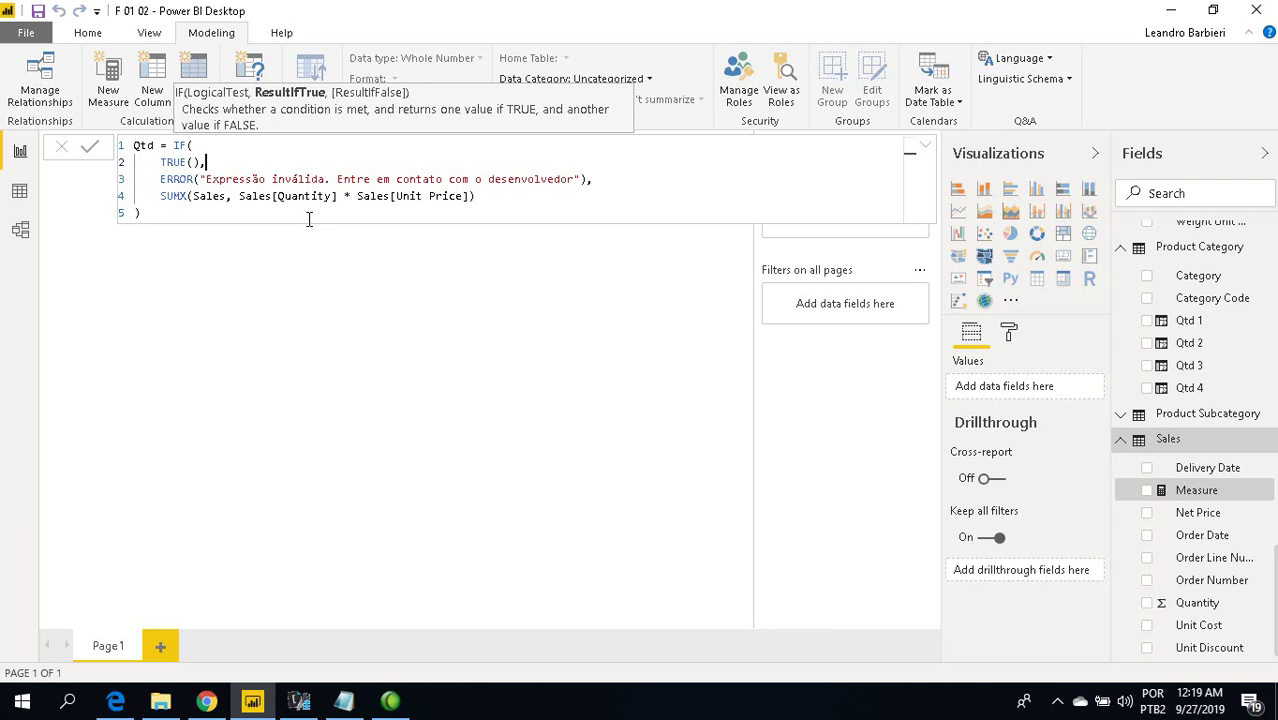
- Rename the measure as Qtdx in its formula and commit it to the Sales table
key(Return)
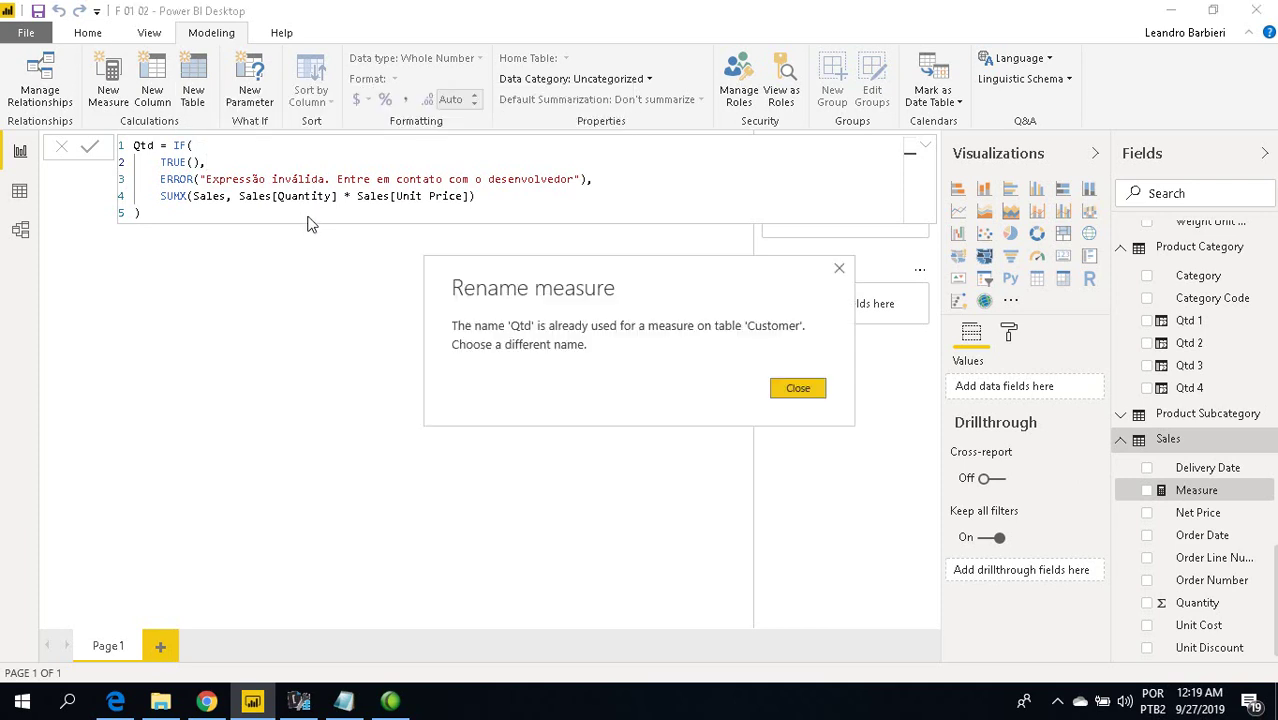
click(787, 389)
click(155, 146)
text(x)
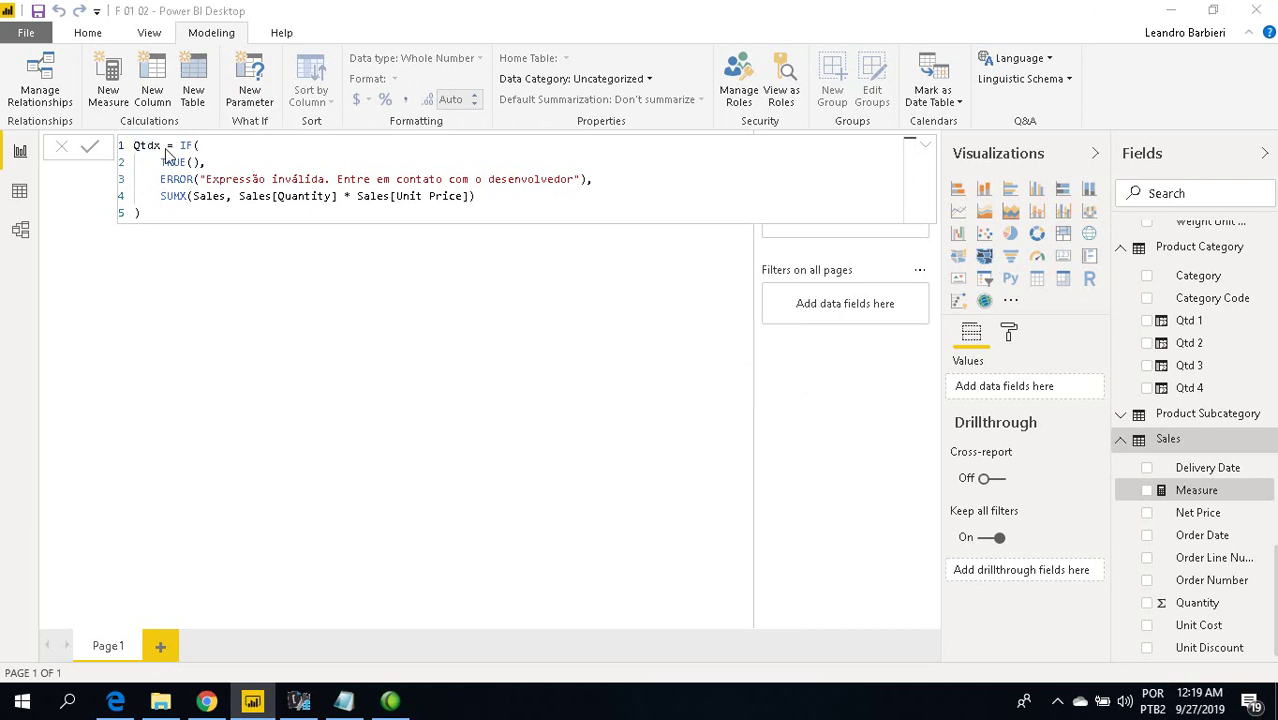
key(Return)
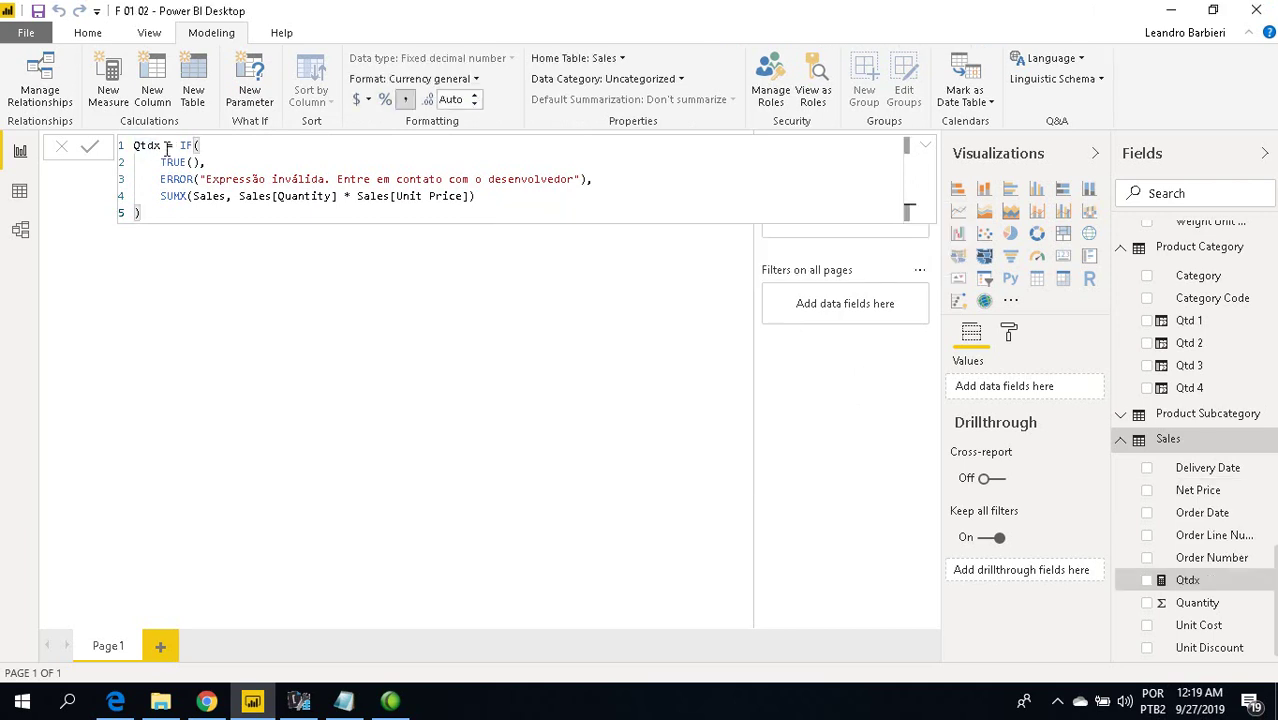
- Create an enlarged stacked bar chart from the Qtdx measure and open the visual's error details
click(175, 215)
click(1147, 580)
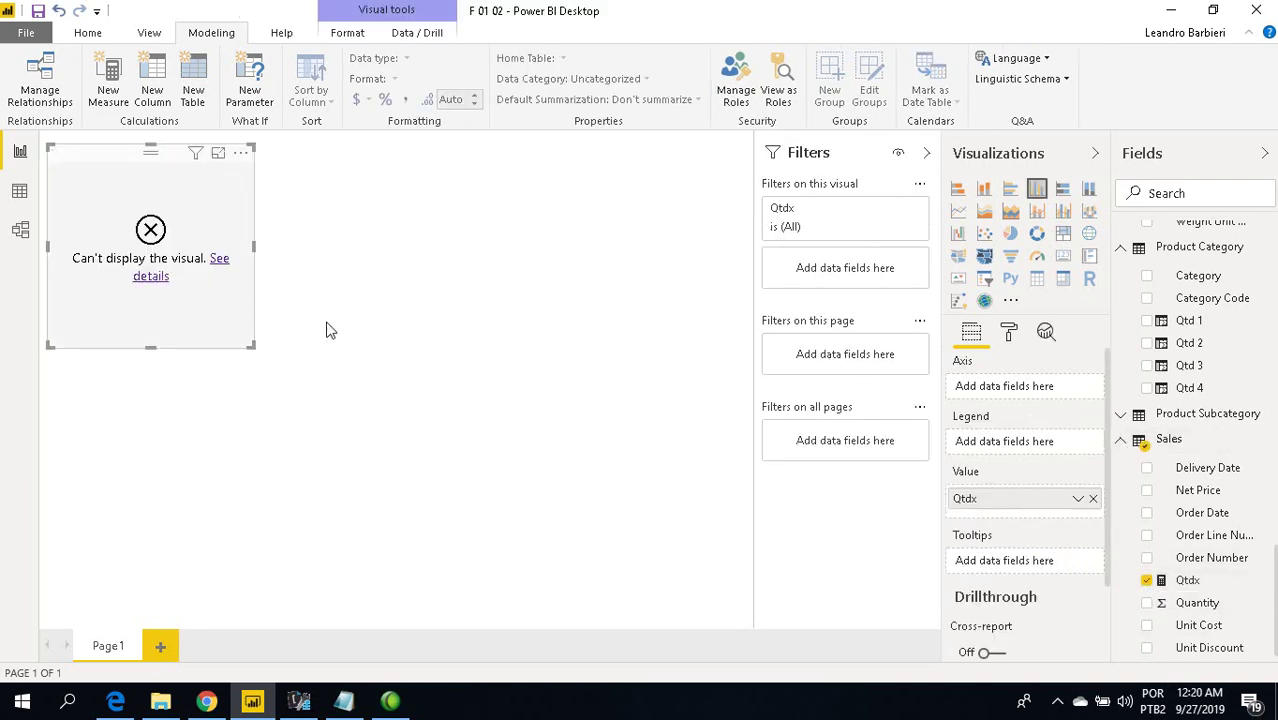
click(960, 190)
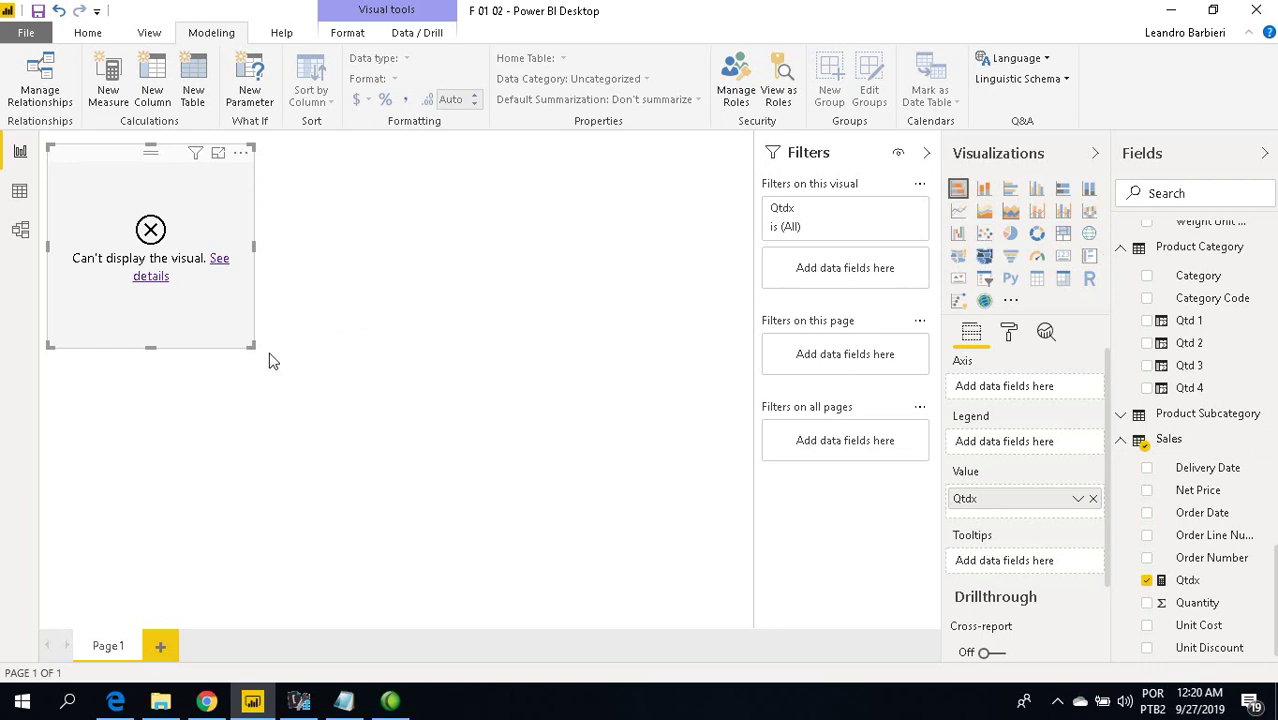
drag(250, 347, 448, 487)
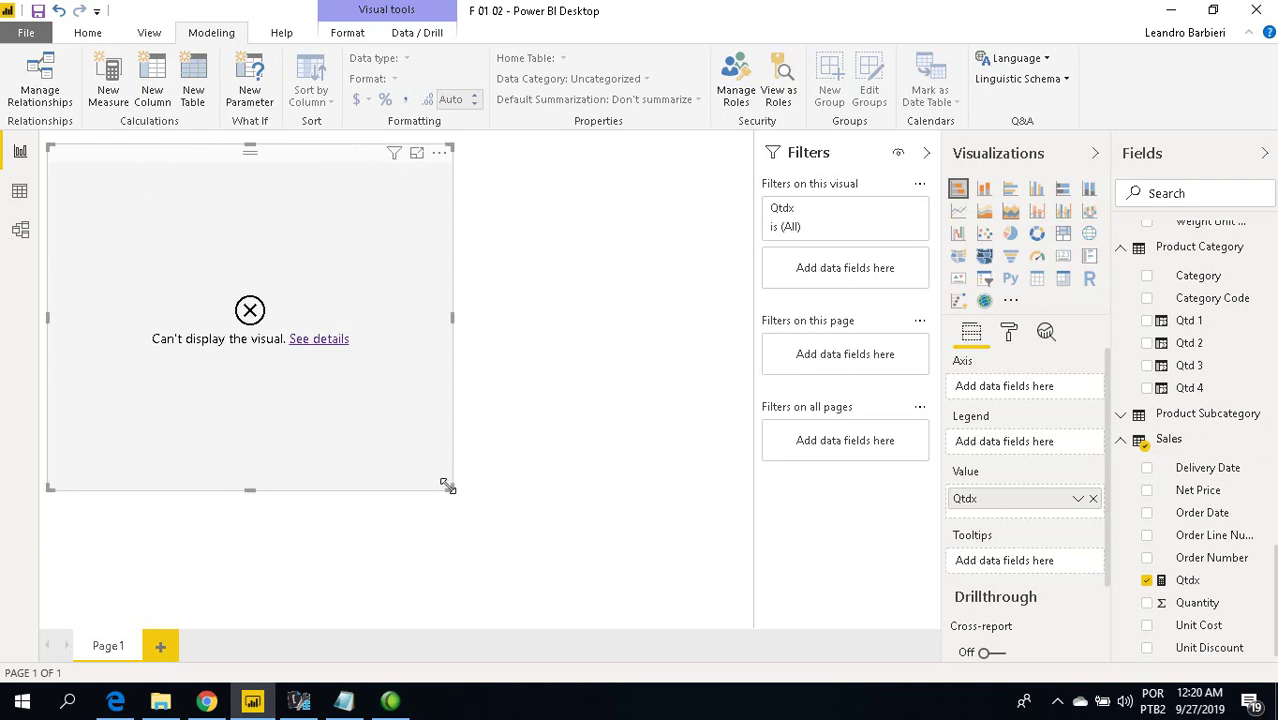
click(321, 341)
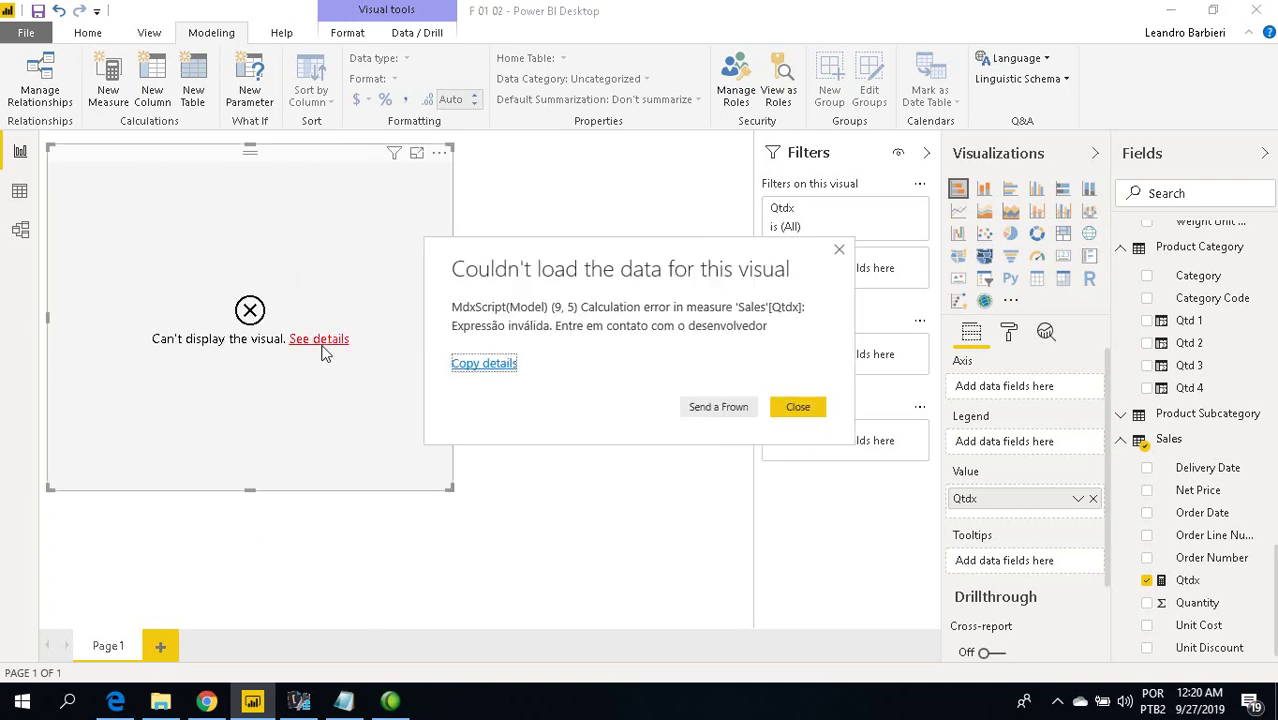